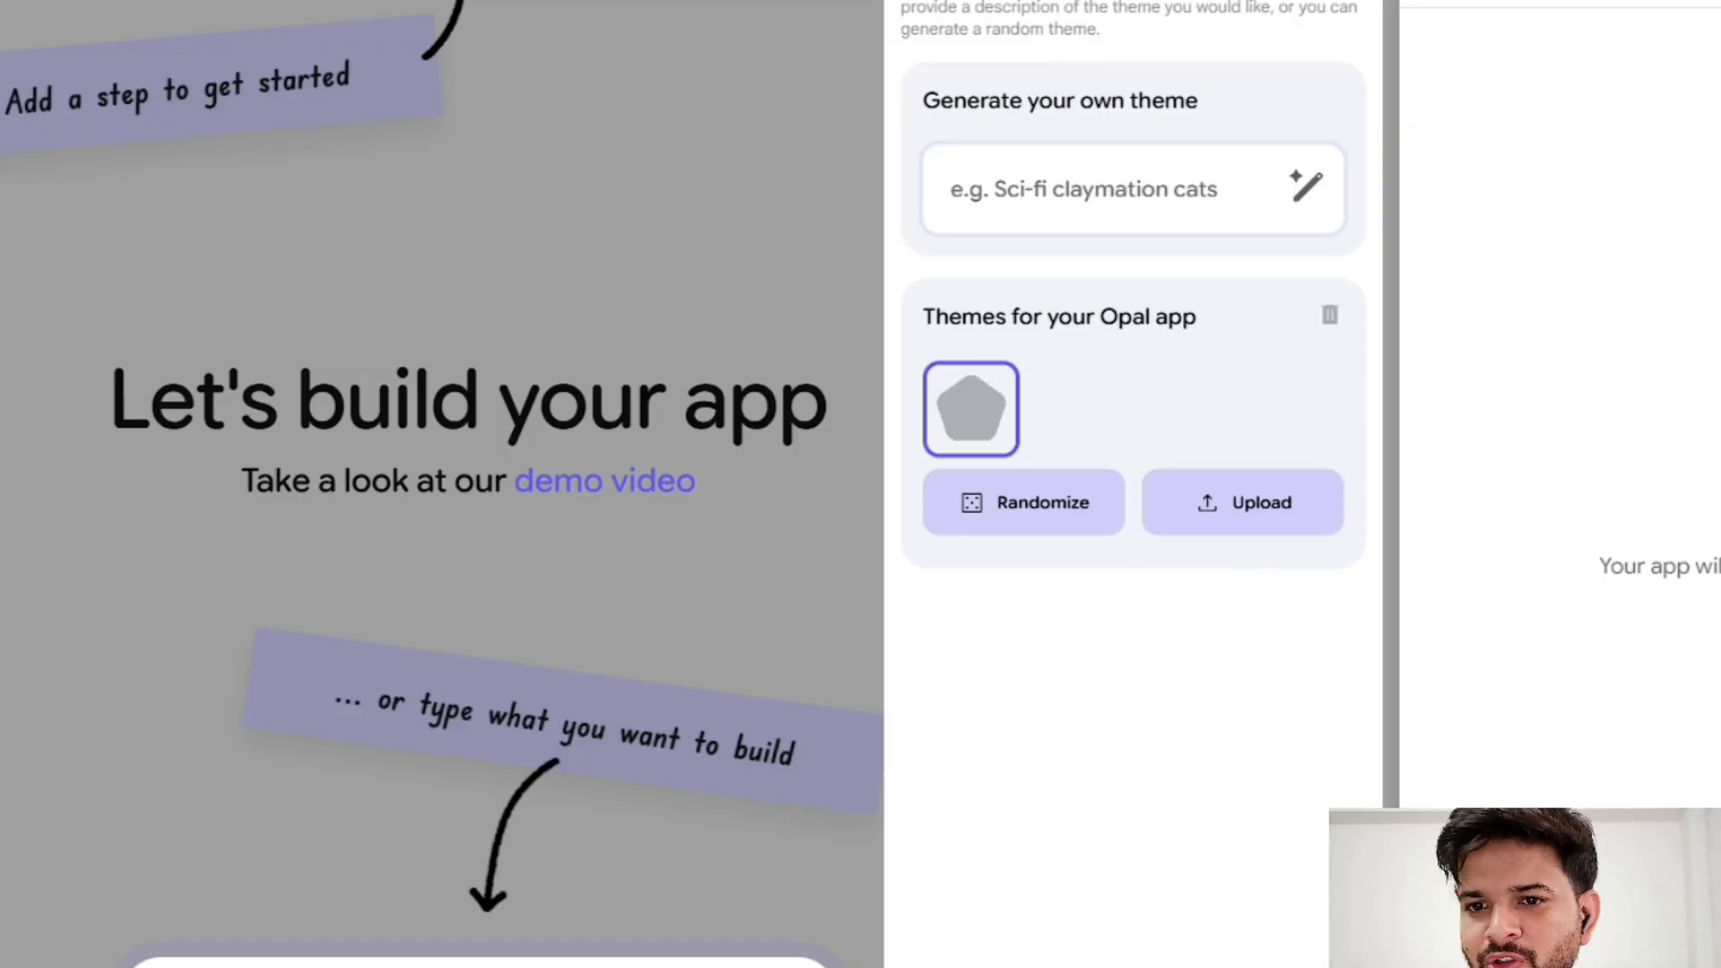
Step: Close the theme settings and view the asset types that can be added to the app
{"action": "key", "text": "Escape"}
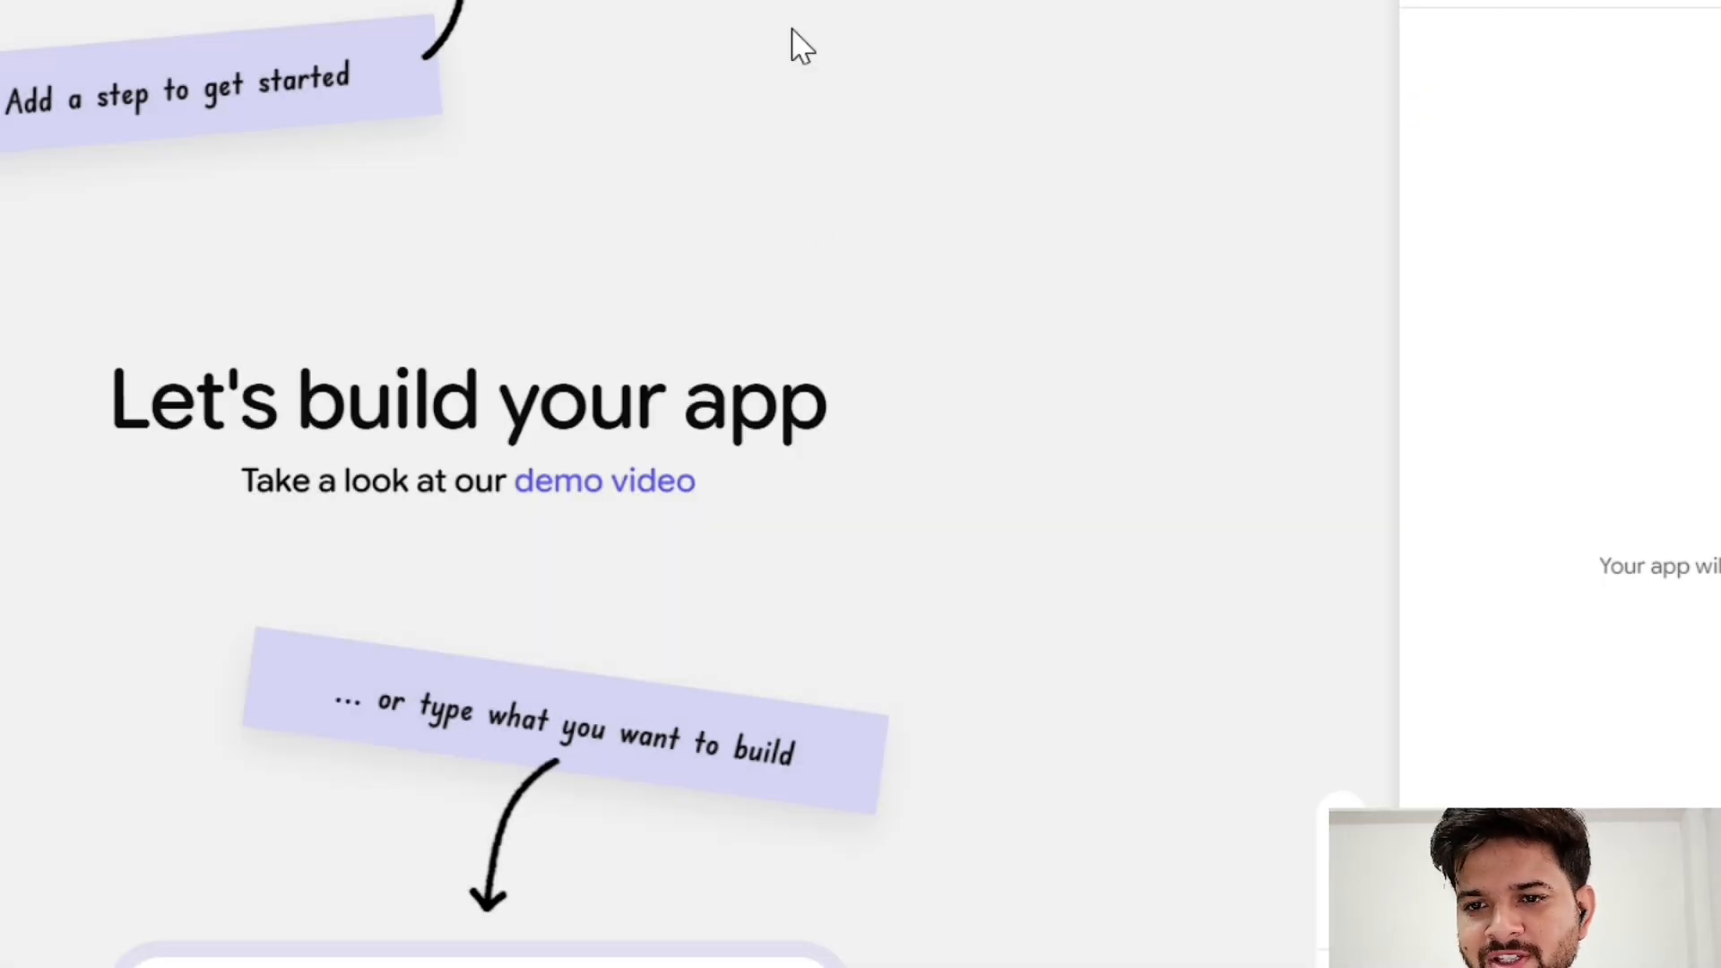
{"action": "left_click", "coordinate": [690, 0]}
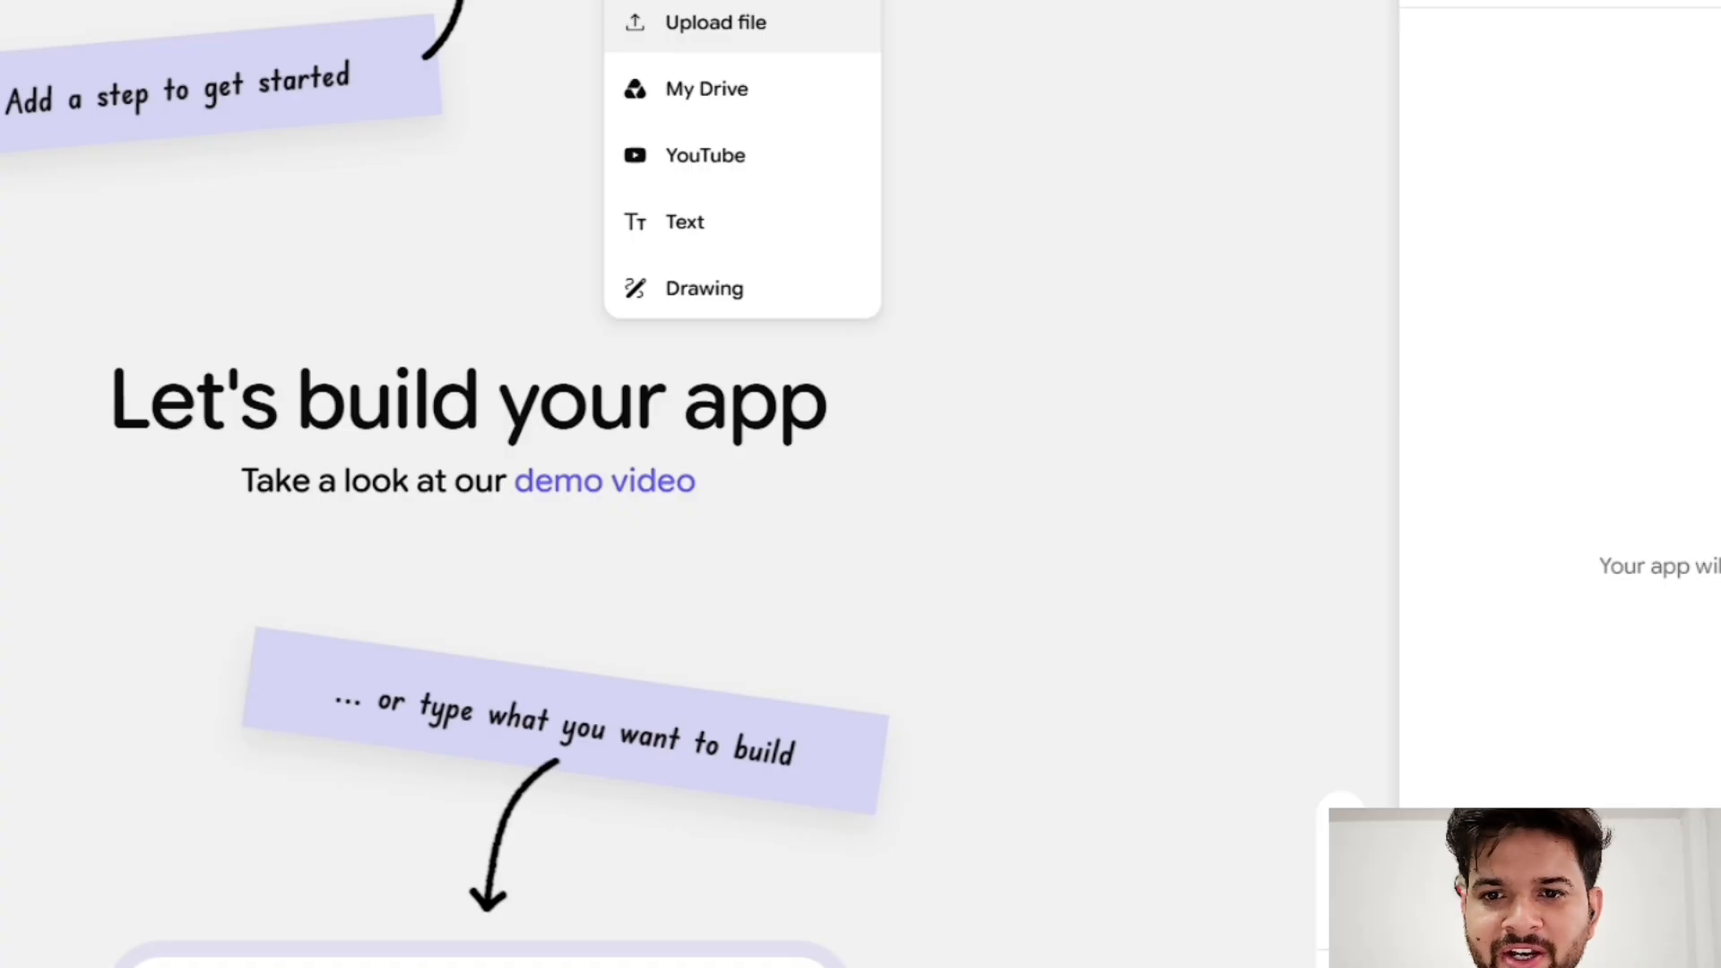
{"action": "left_click", "coordinate": [690, 0]}
Step: Add an Output step to the empty canvas and delete it again
{"action": "left_click", "coordinate": [538, 0]}
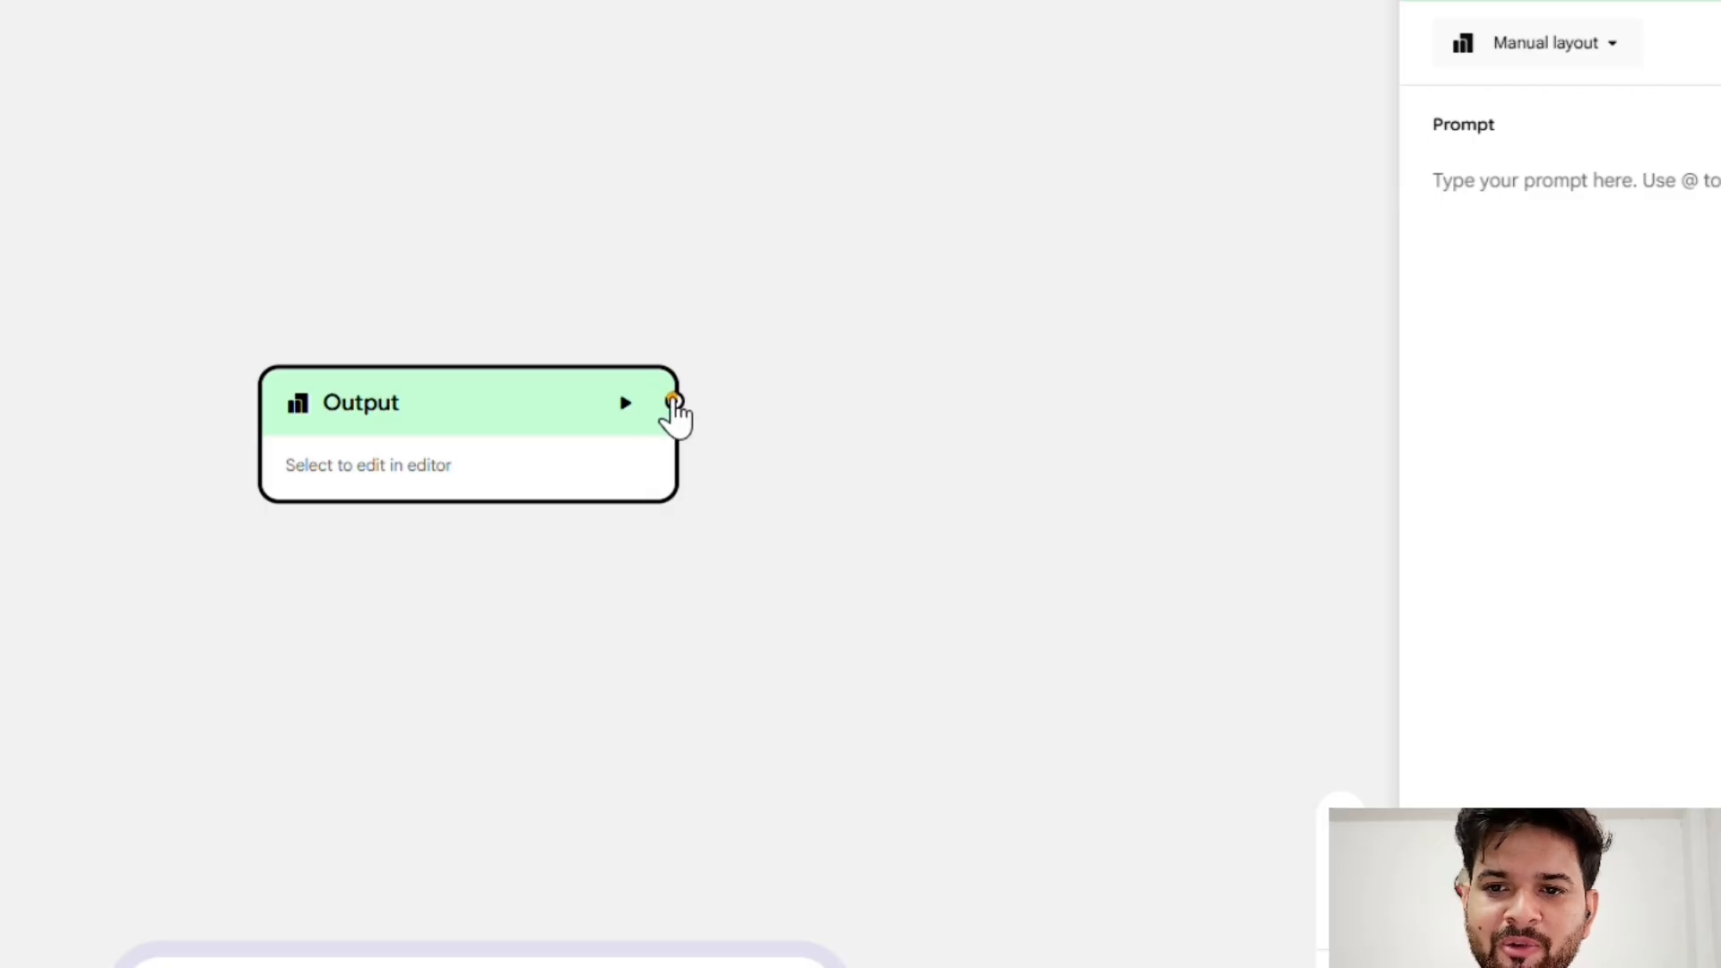
{"action": "right_click", "coordinate": [523, 400]}
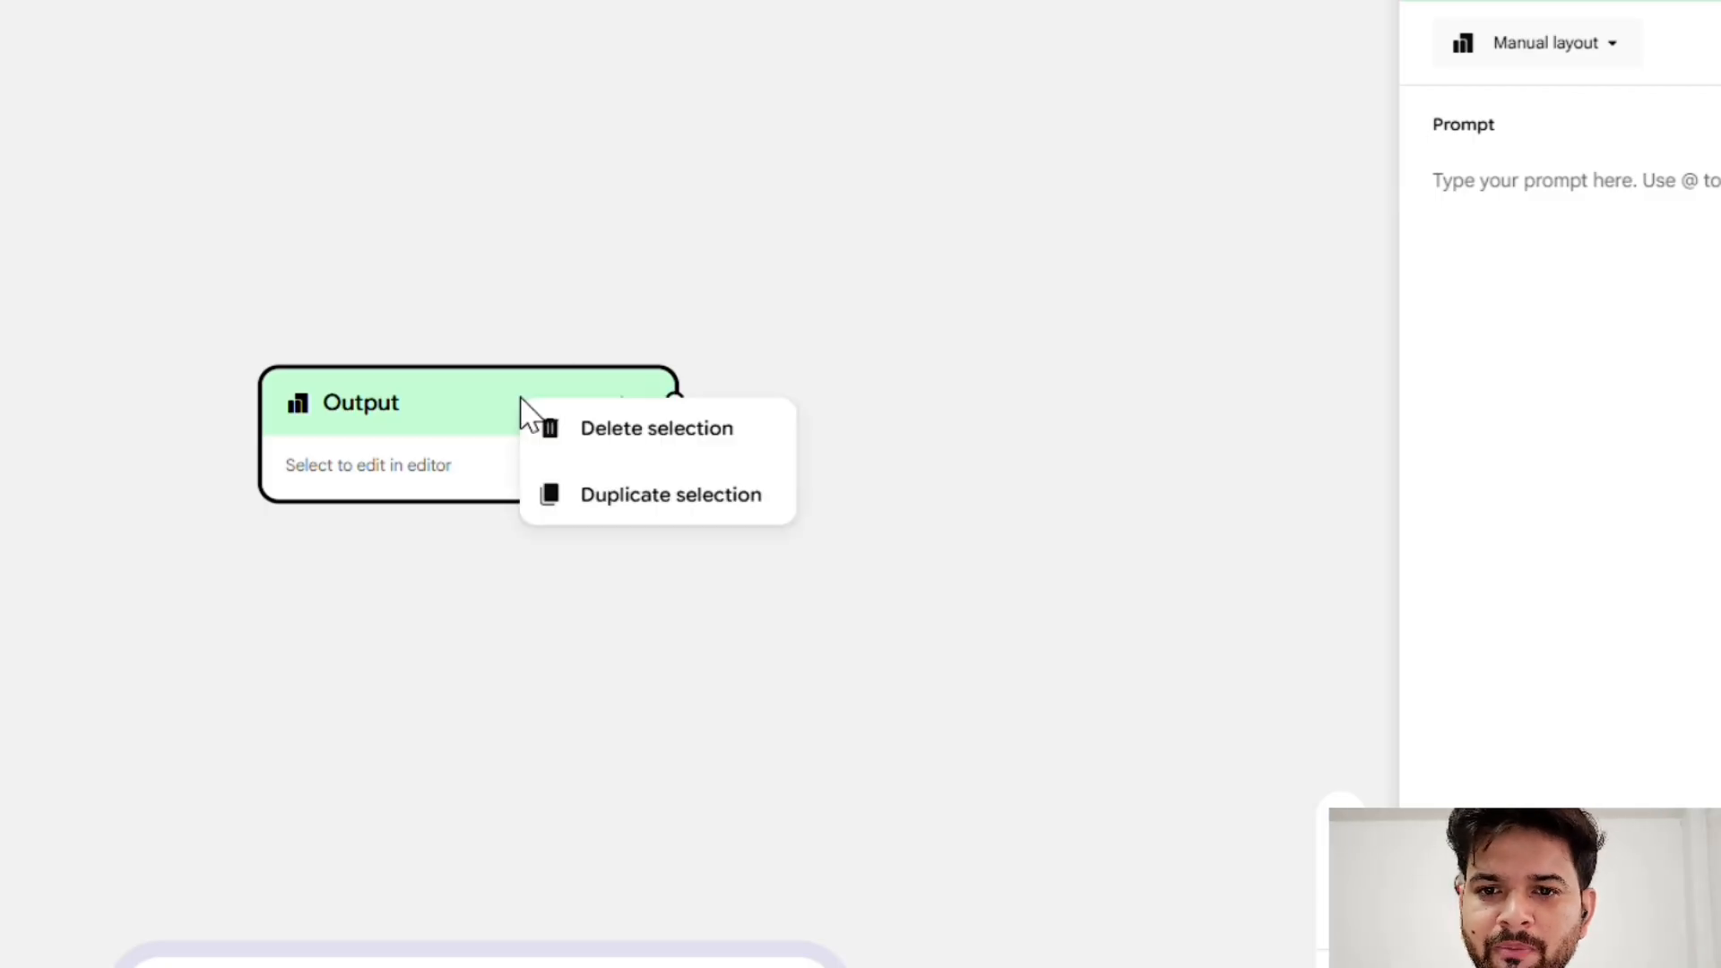
{"action": "left_click", "coordinate": [605, 432]}
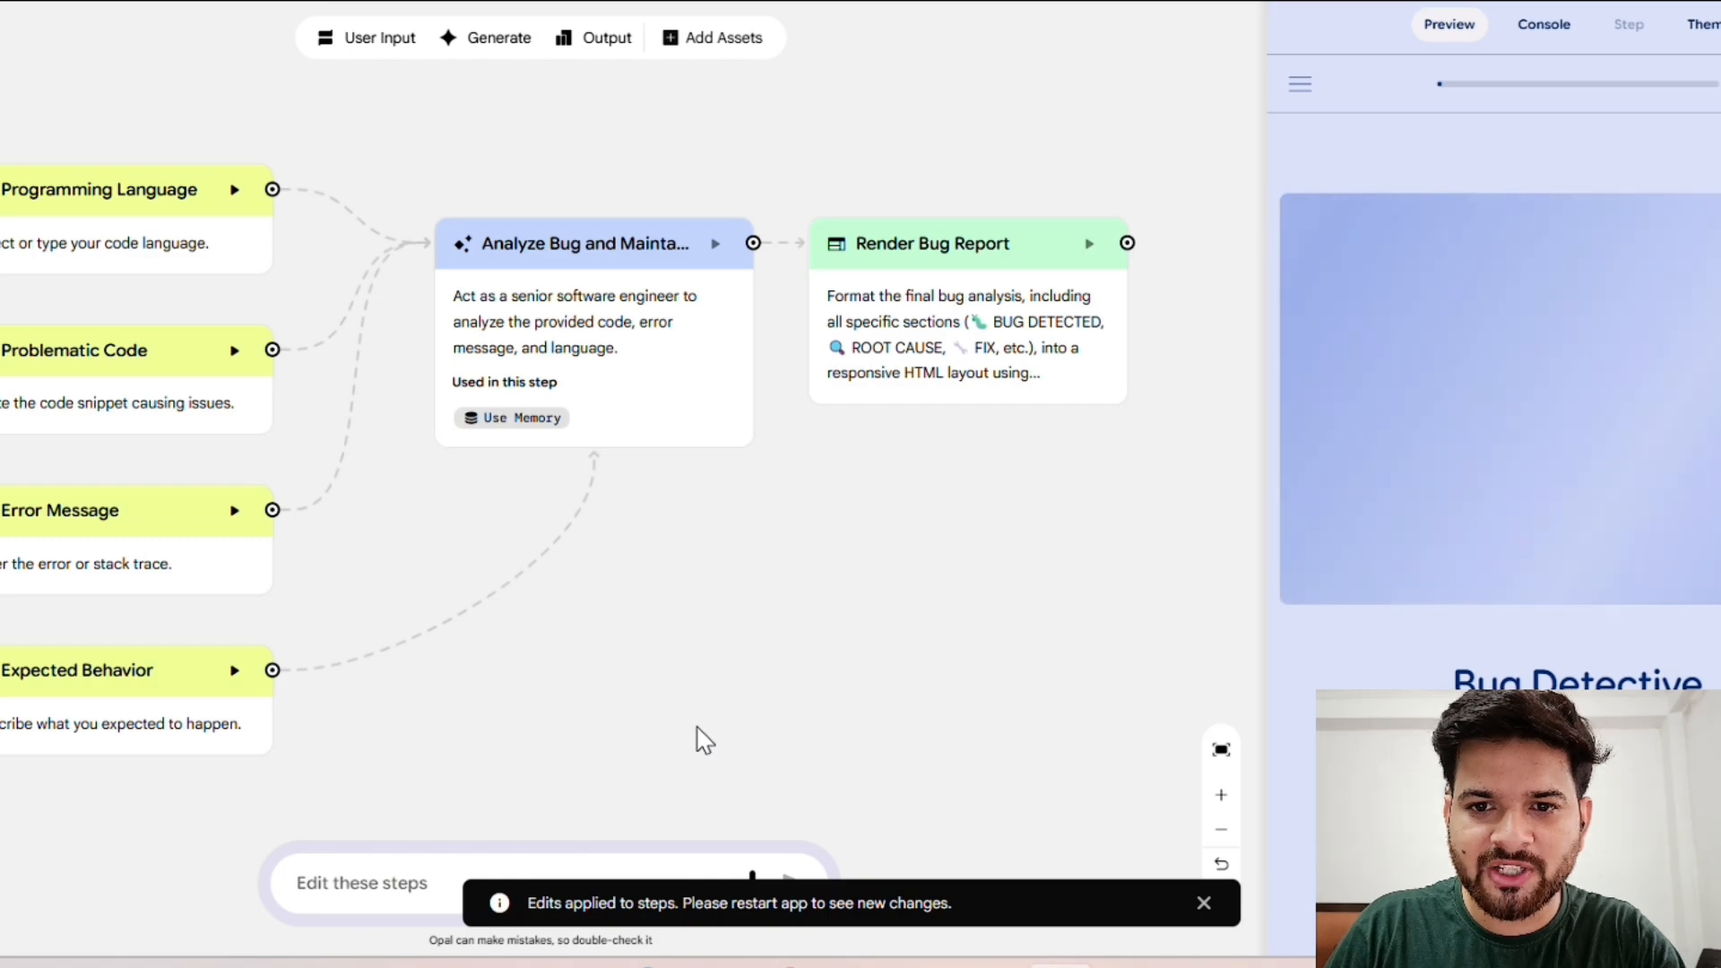
Step: Dismiss the edits notification, start the Bug Detective app from its Programming Language step, and select the Analyze Bug step
{"action": "left_click", "coordinate": [1204, 905]}
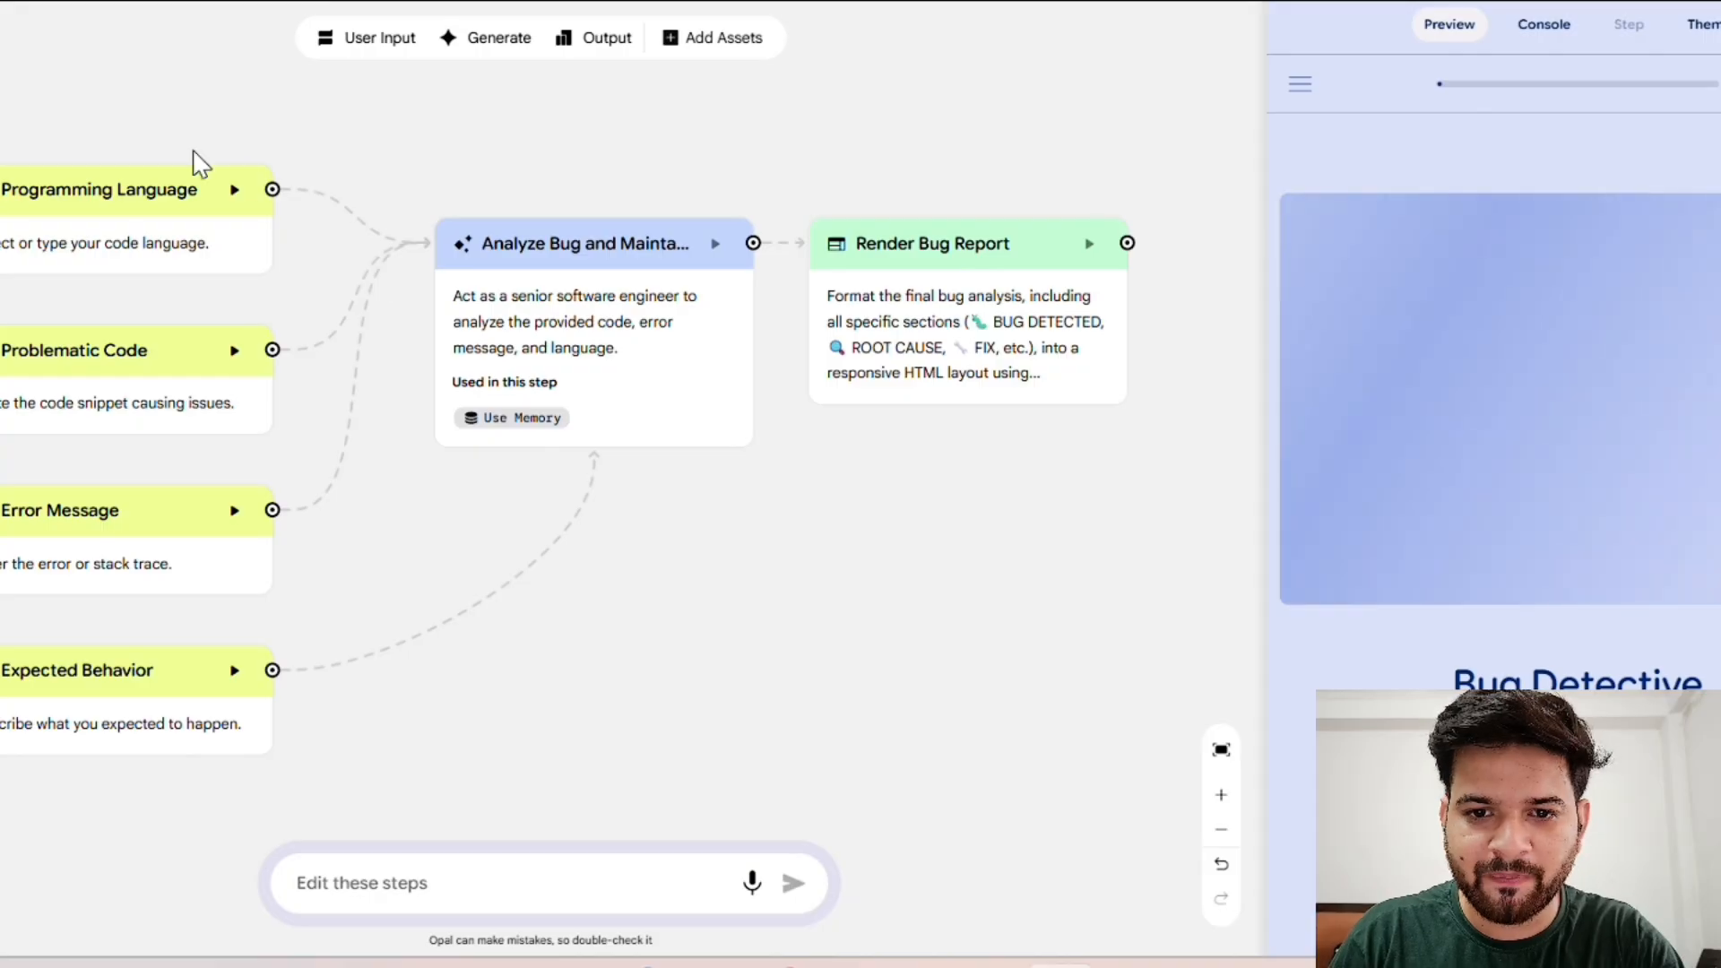
{"action": "left_click", "coordinate": [234, 192]}
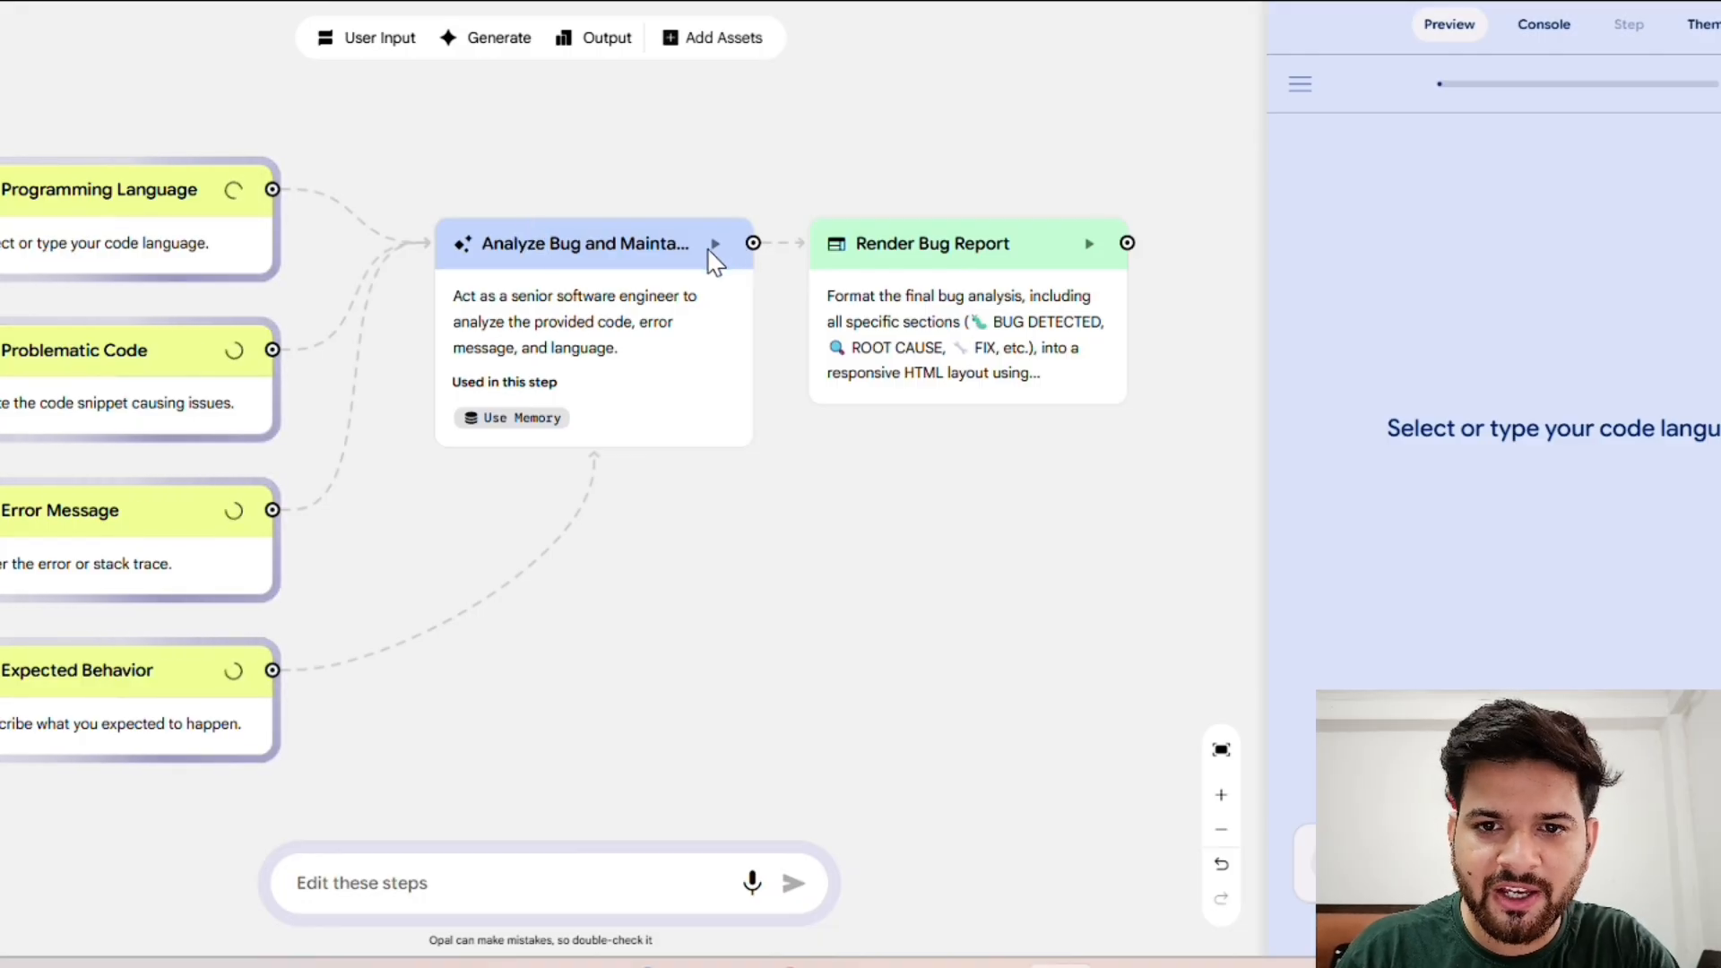
{"action": "left_click", "coordinate": [518, 431]}
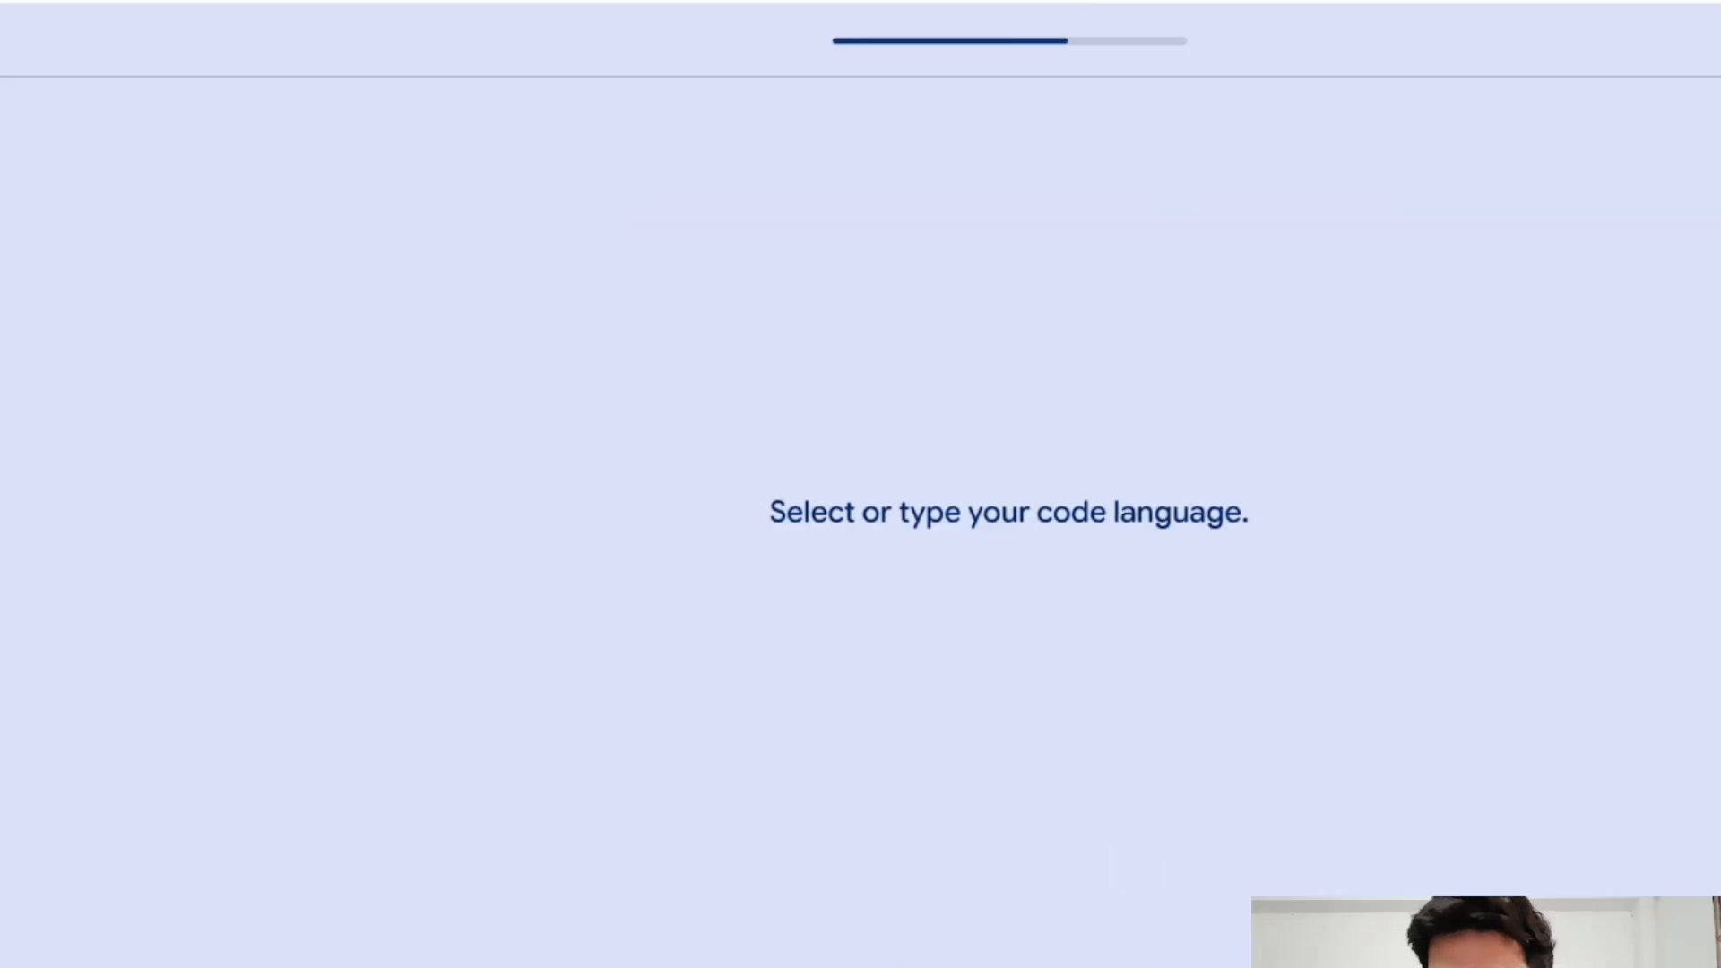
Step: Answer the code language question with "JavaScript / React" and submit the copied UserList function as the problematic code
{"action": "key", "text": "super+v"}
{"action": "scroll", "coordinate": [910, 941], "scroll_direction": "down", "scroll_amount": 6}
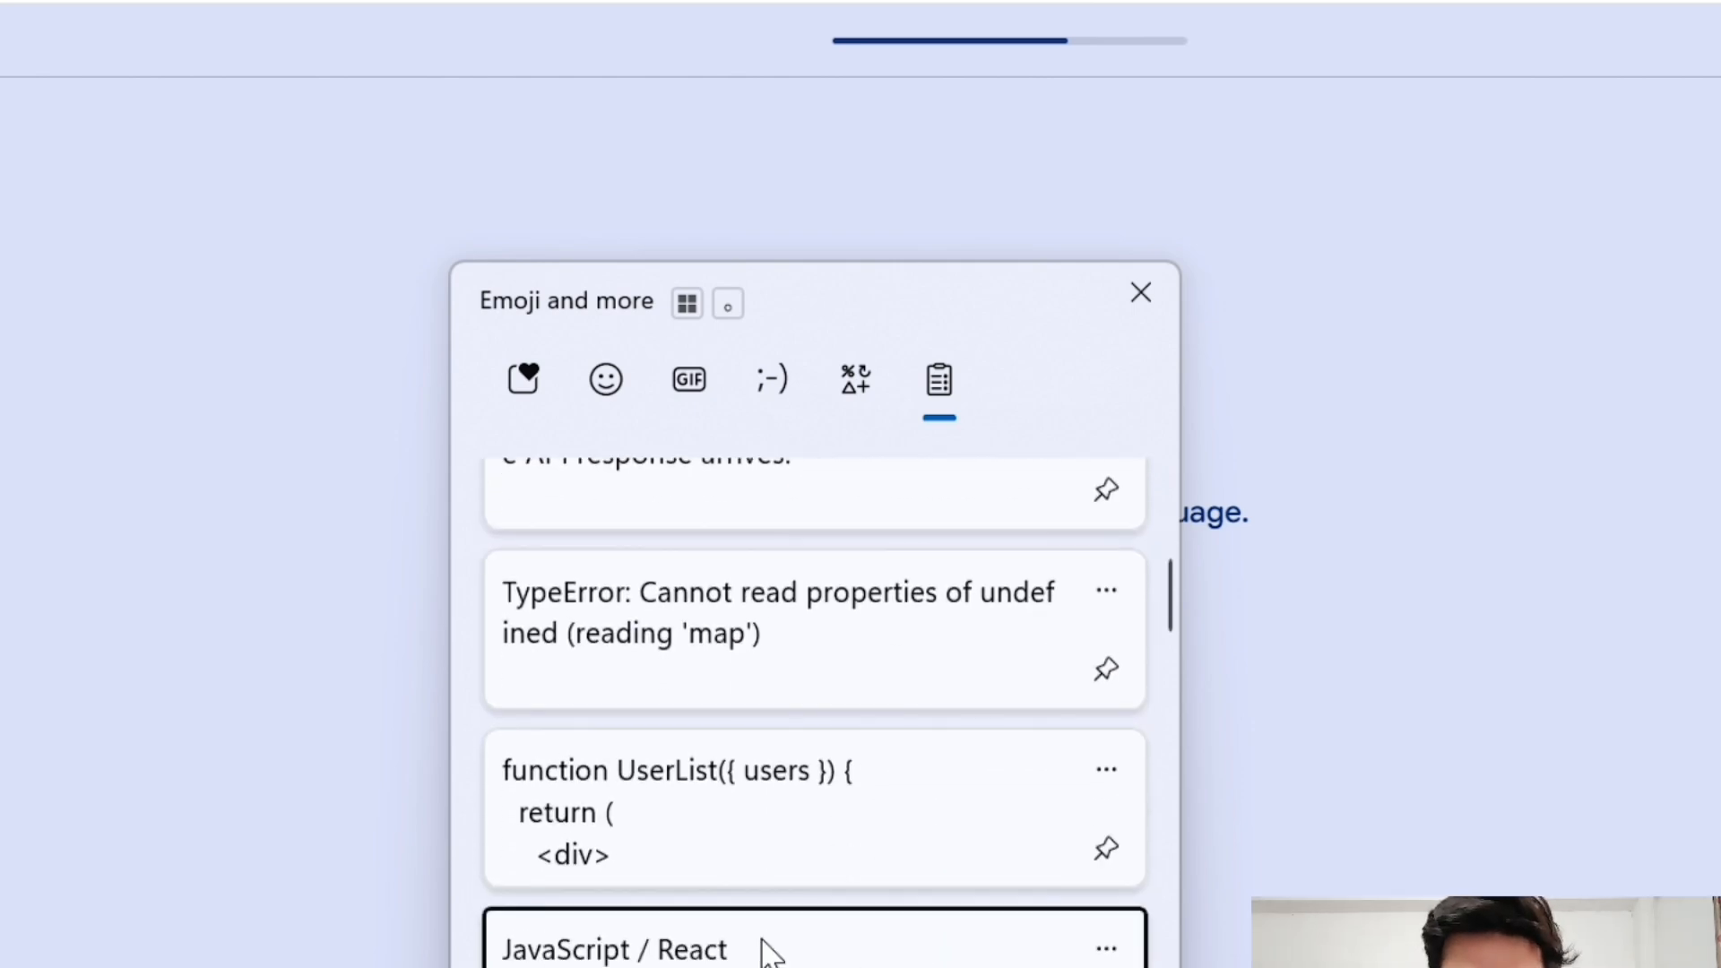
{"action": "left_click", "coordinate": [767, 950]}
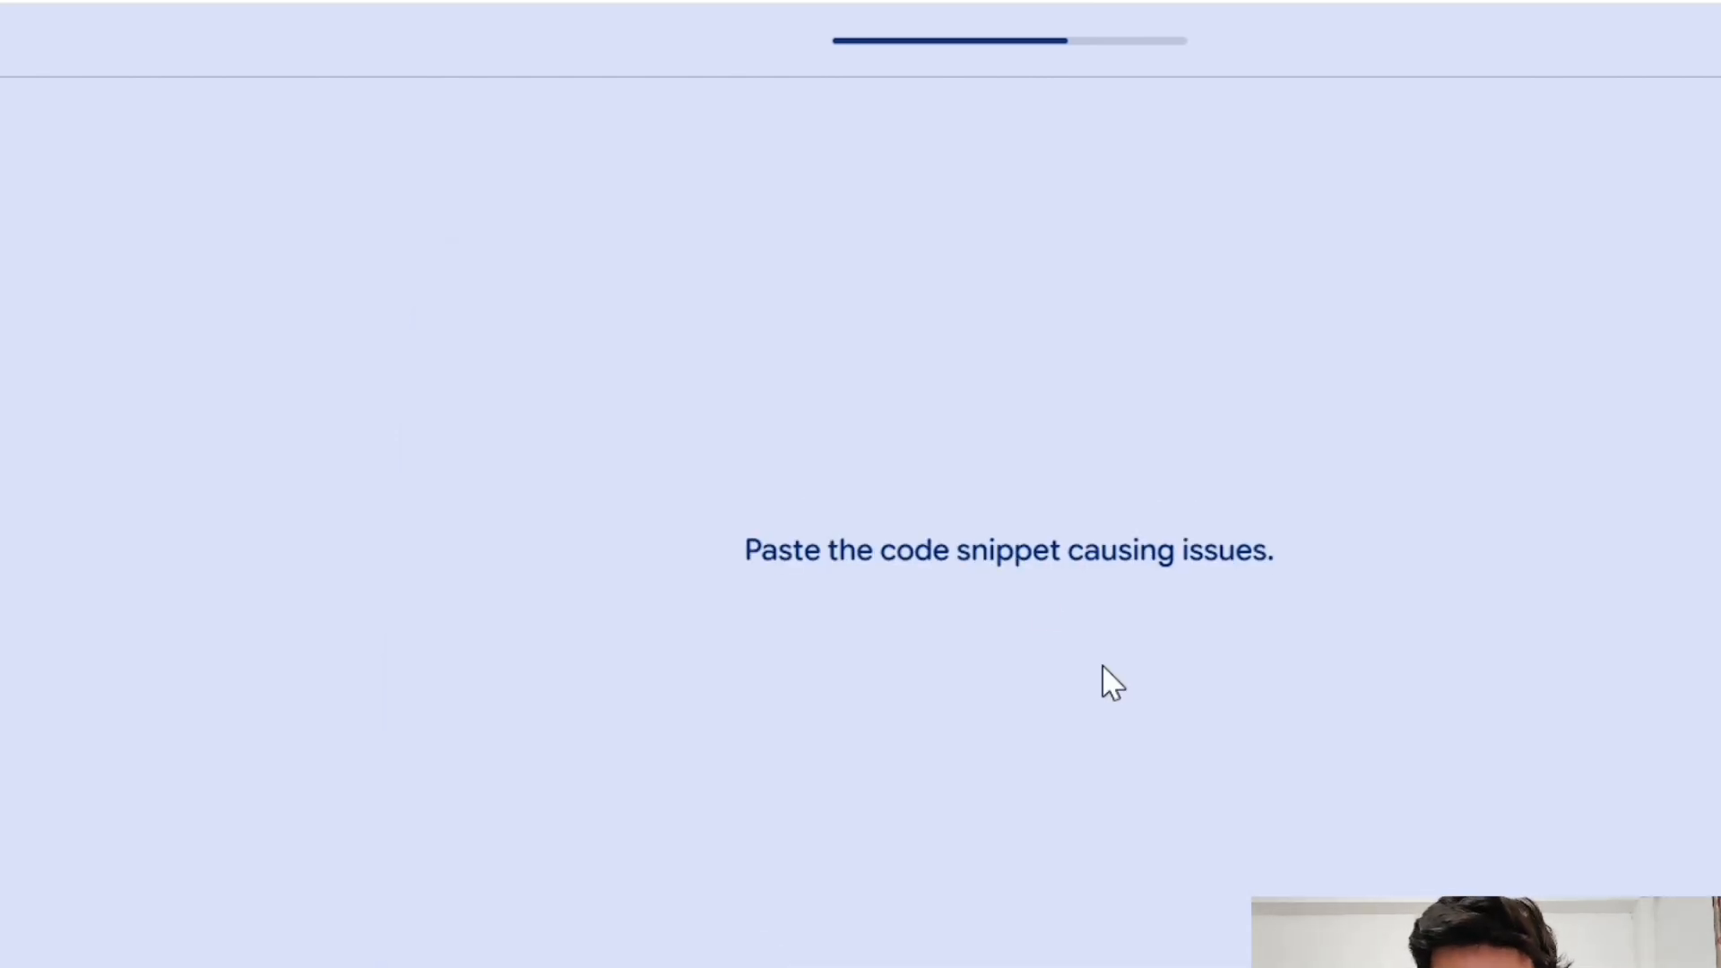
{"action": "key", "text": "super+v"}
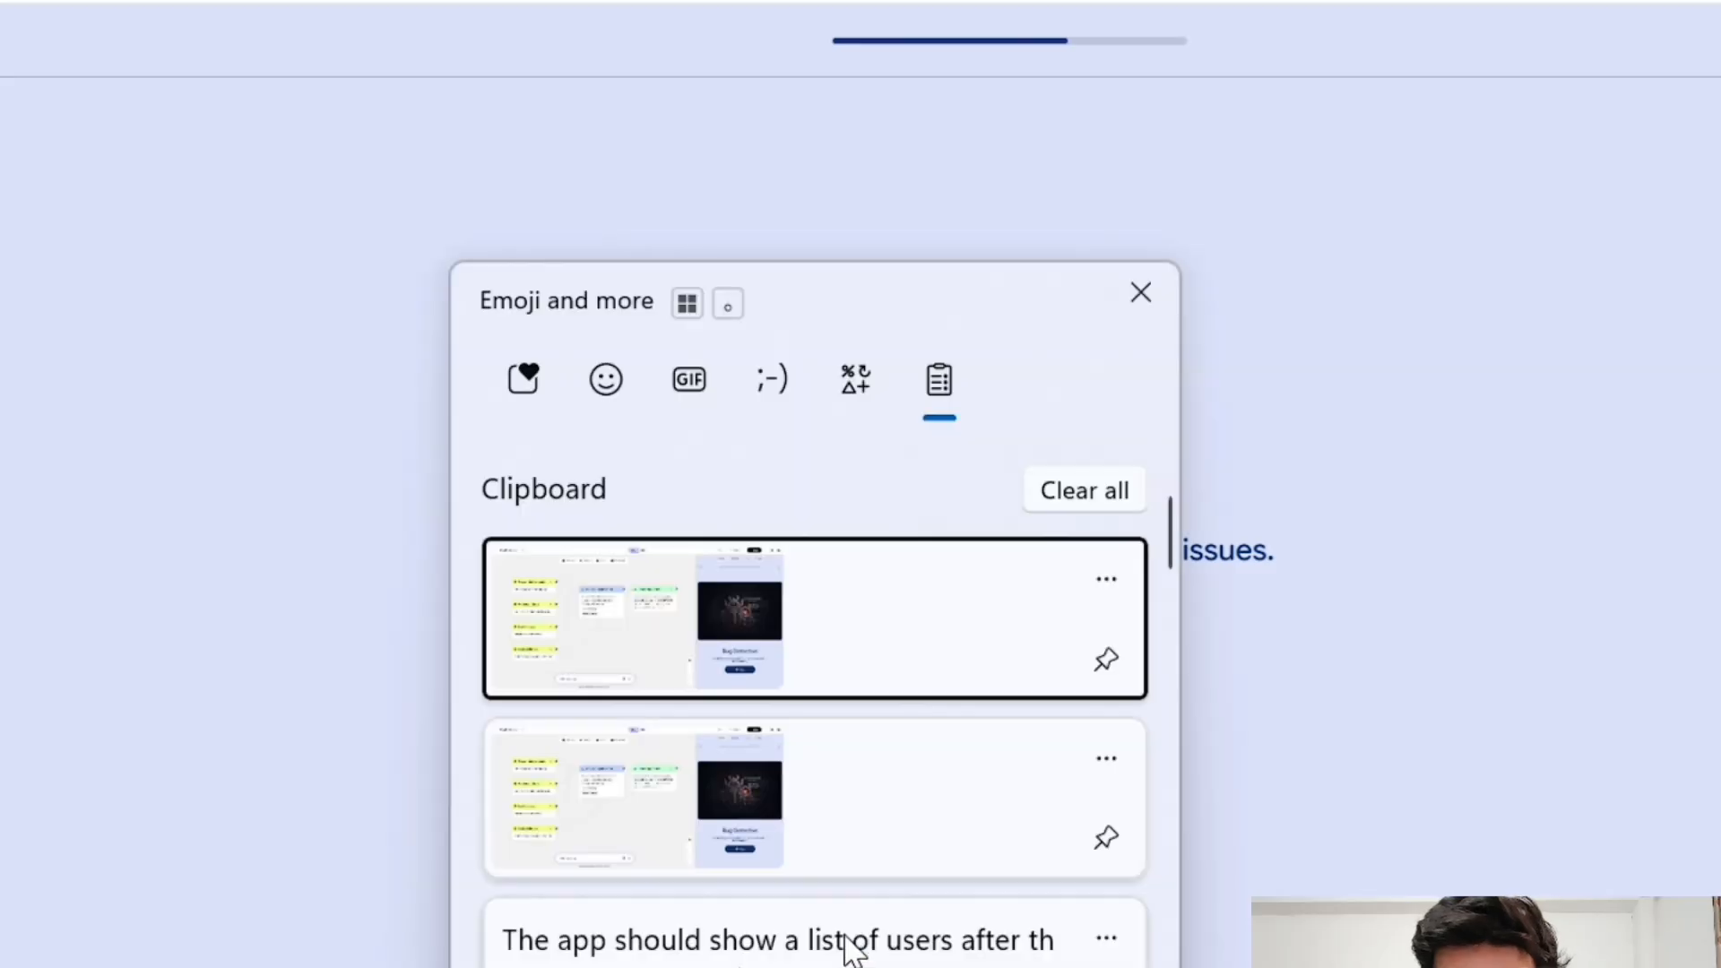
{"action": "scroll", "coordinate": [847, 942], "scroll_direction": "down", "scroll_amount": 5}
{"action": "left_click", "coordinate": [780, 771]}
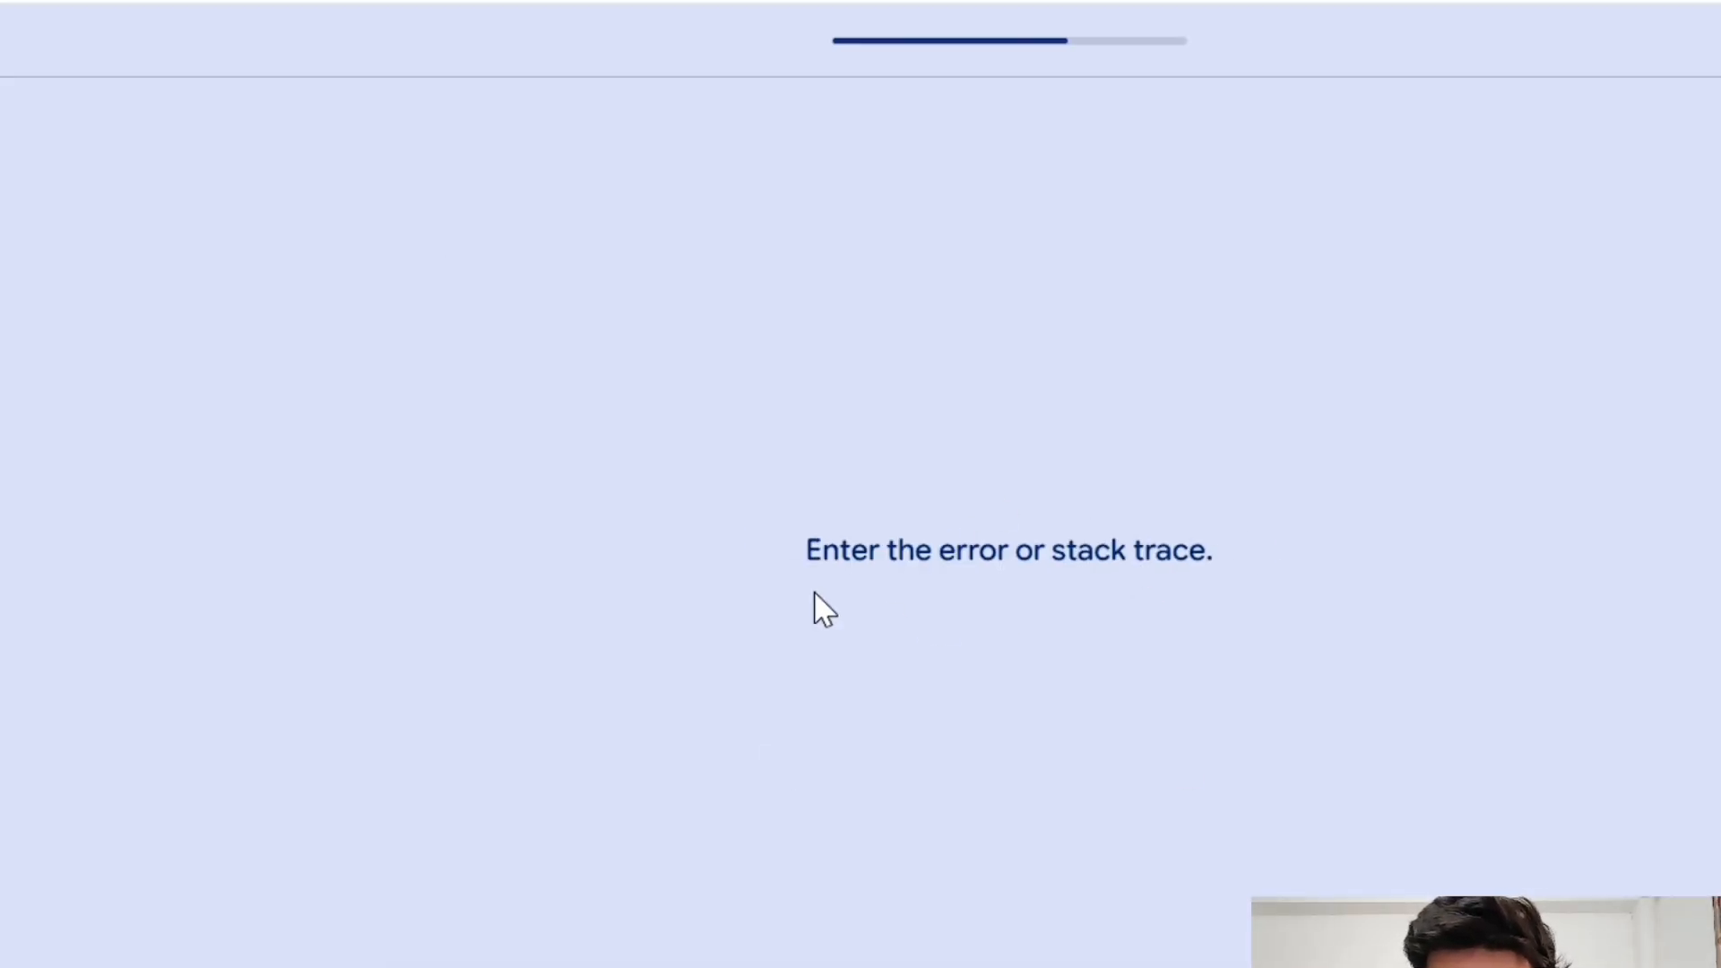
Step: Submit "TypeError: Cannot read properties of undefined (reading 'map')" from the clipboard history as the error message
{"action": "key", "text": "super+v"}
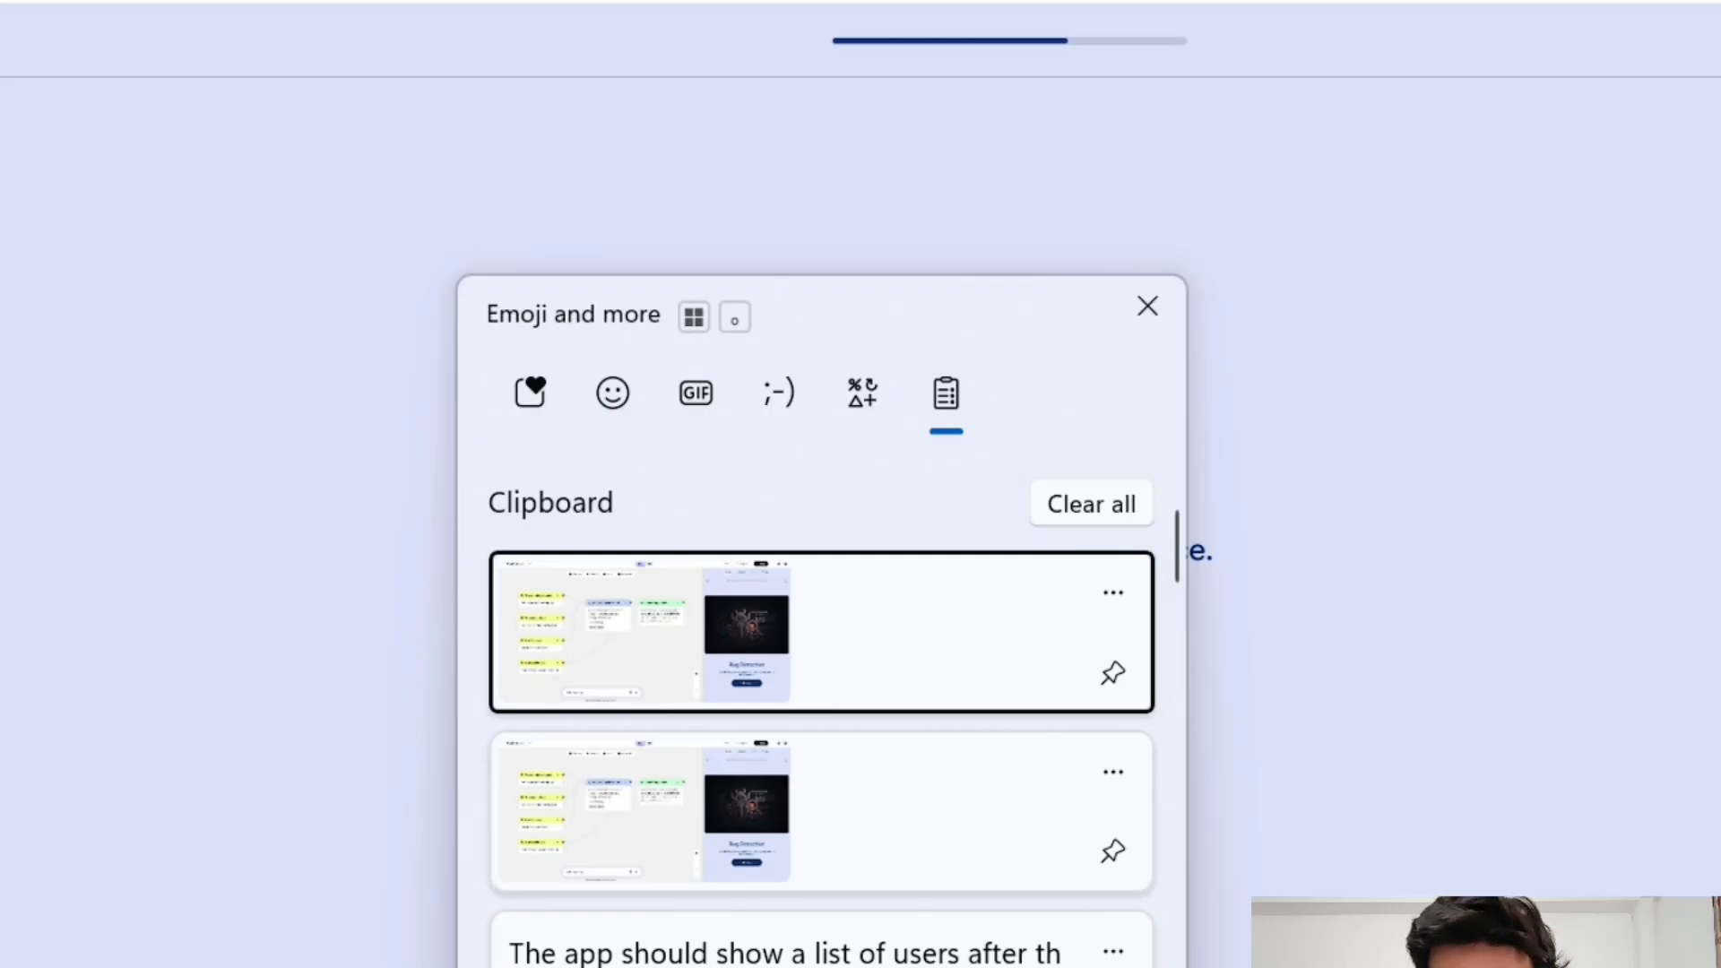
{"action": "left_click", "coordinate": [841, 792]}
{"action": "key", "text": "super+v"}
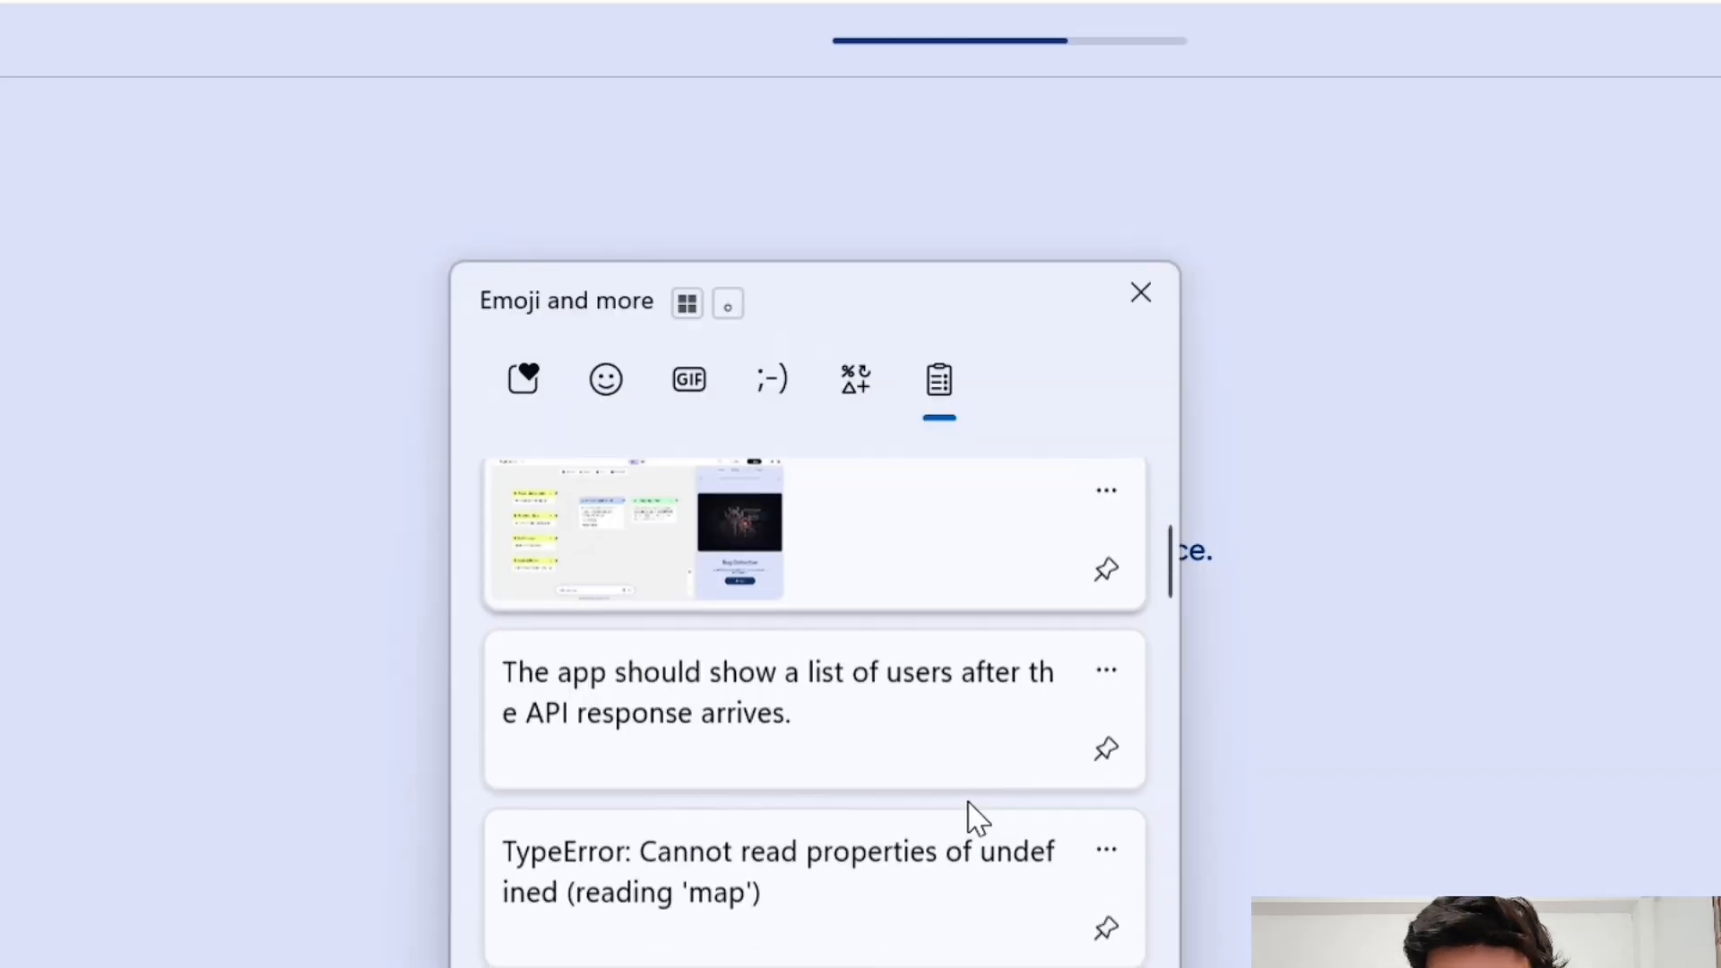
{"action": "scroll", "coordinate": [972, 815], "scroll_direction": "down", "scroll_amount": 1}
{"action": "left_click", "coordinate": [784, 765]}
{"action": "key", "text": "Return"}
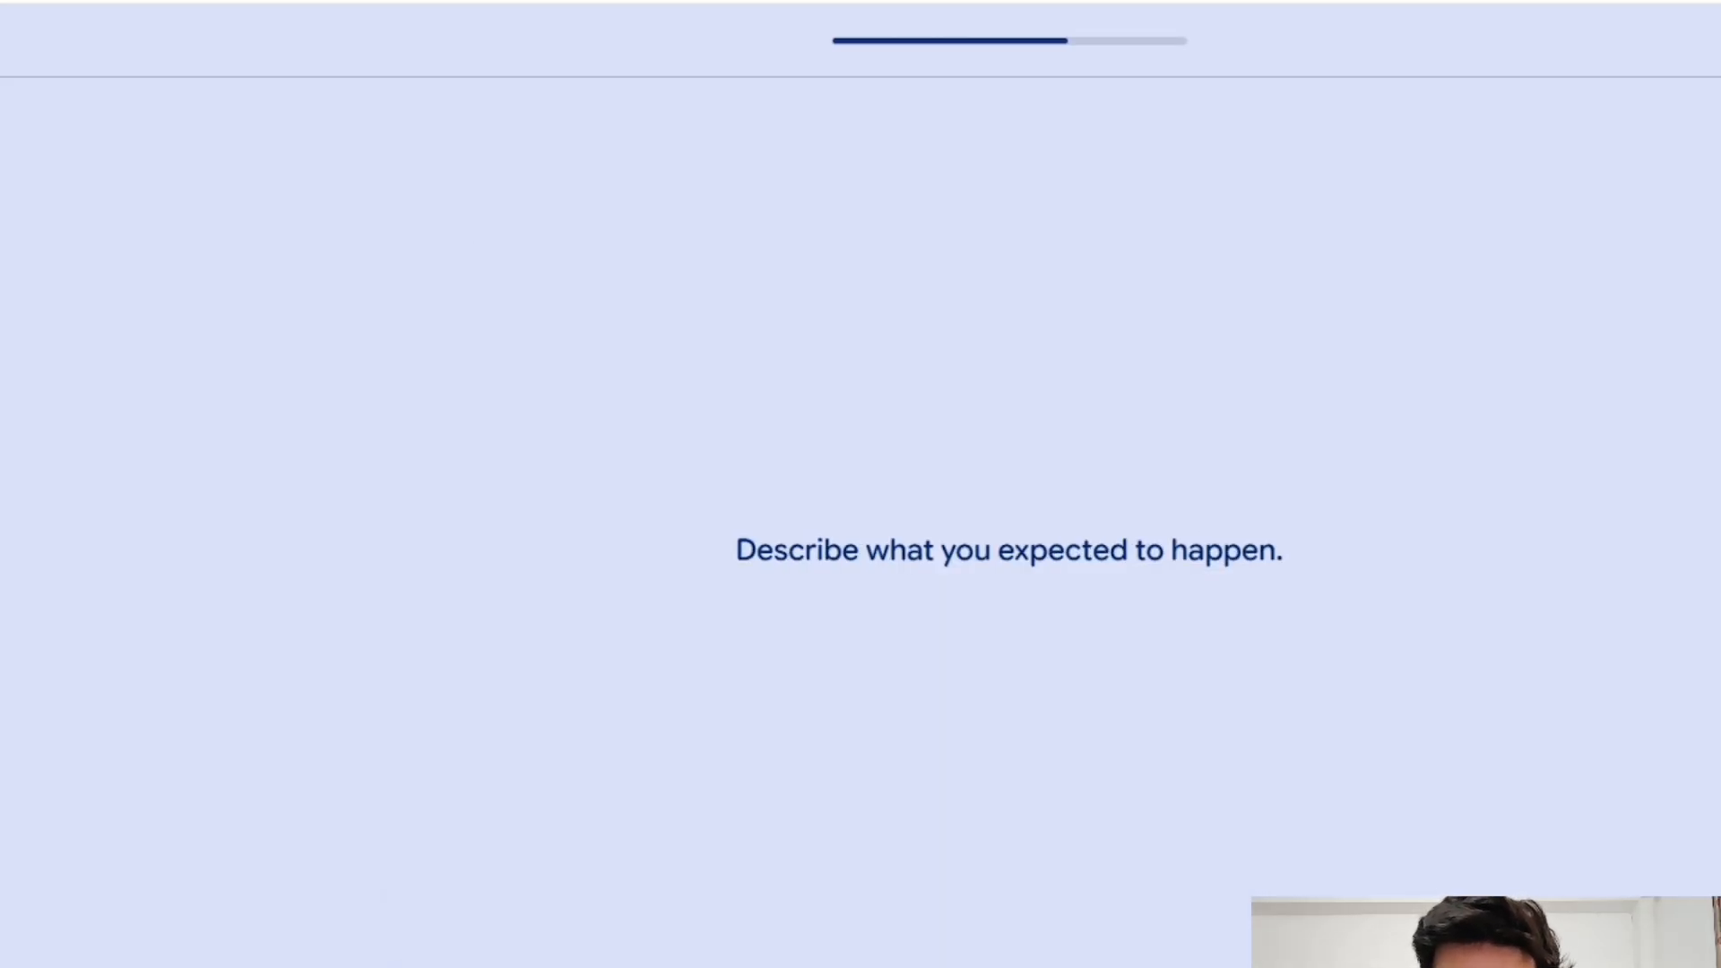
Step: Submit "The app should show a list of users after the API response arrives." as the expected behavior
{"action": "key", "text": "super+v"}
{"action": "scroll", "coordinate": [853, 780], "scroll_direction": "down", "scroll_amount": 1}
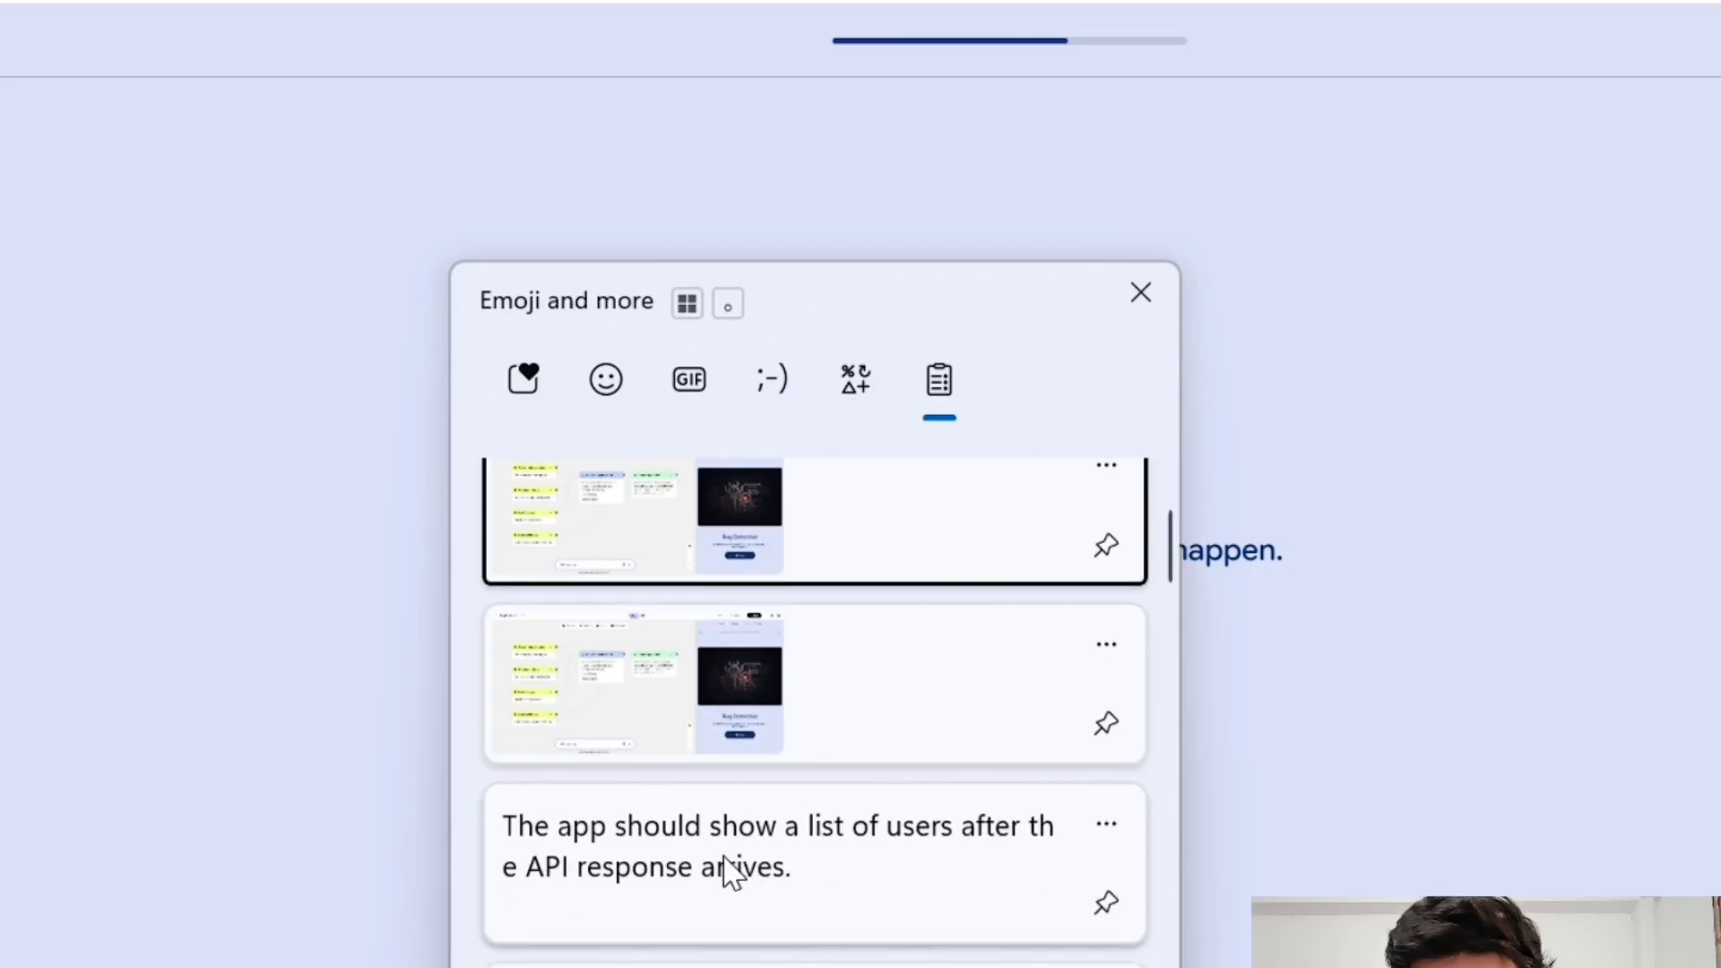
{"action": "left_click", "coordinate": [676, 876]}
{"action": "key", "text": "Return"}
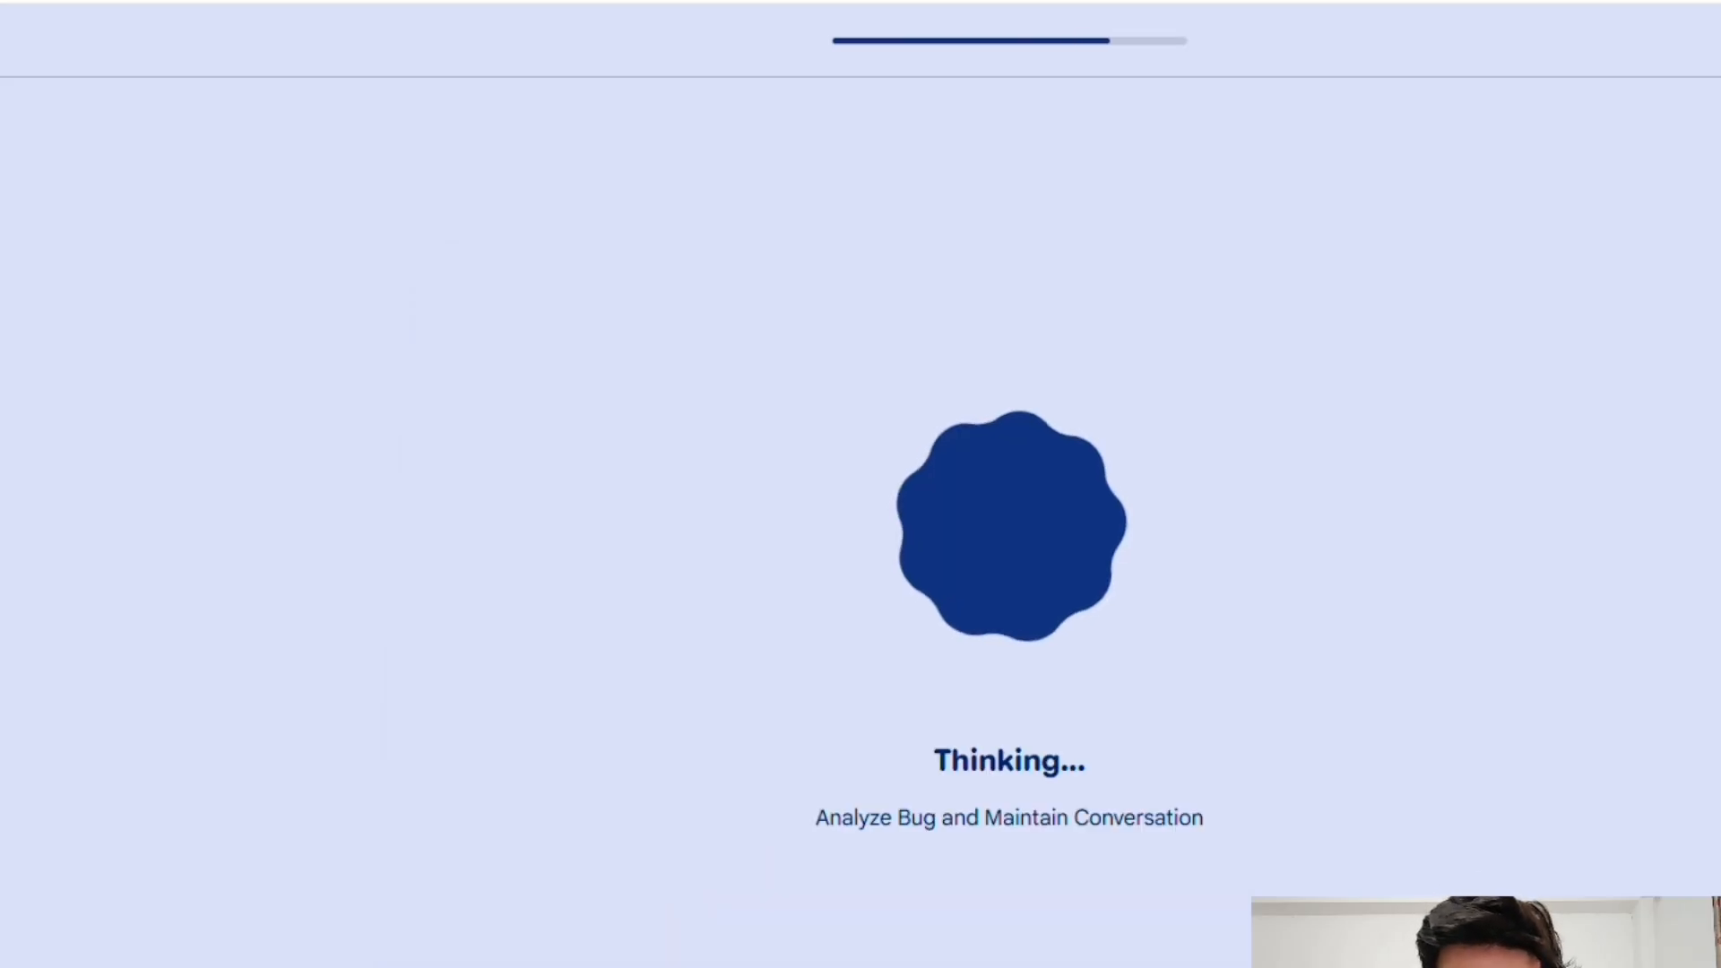
Step: Check the Analyze Bug step in the workflow and read the generated bug analysis from root cause through fix, verification, insights and prevention
{"action": "left_click_drag", "start_coordinate": [806, 834], "coordinate": [1321, 847]}
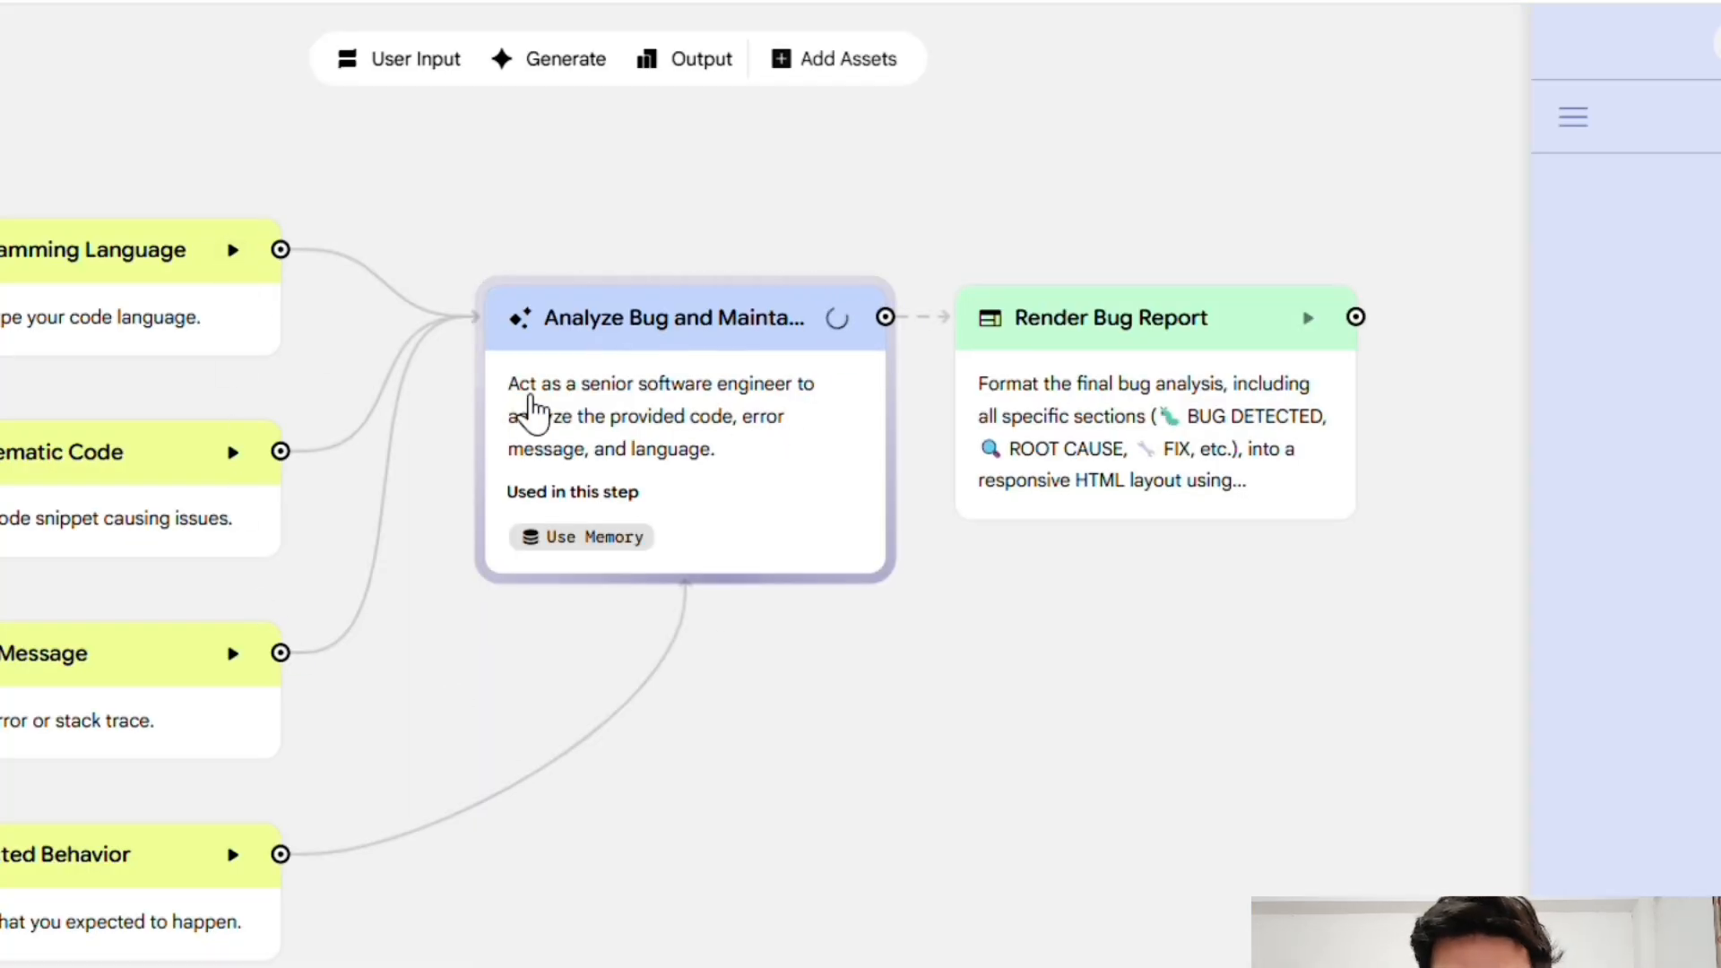
{"action": "left_click", "coordinate": [700, 500]}
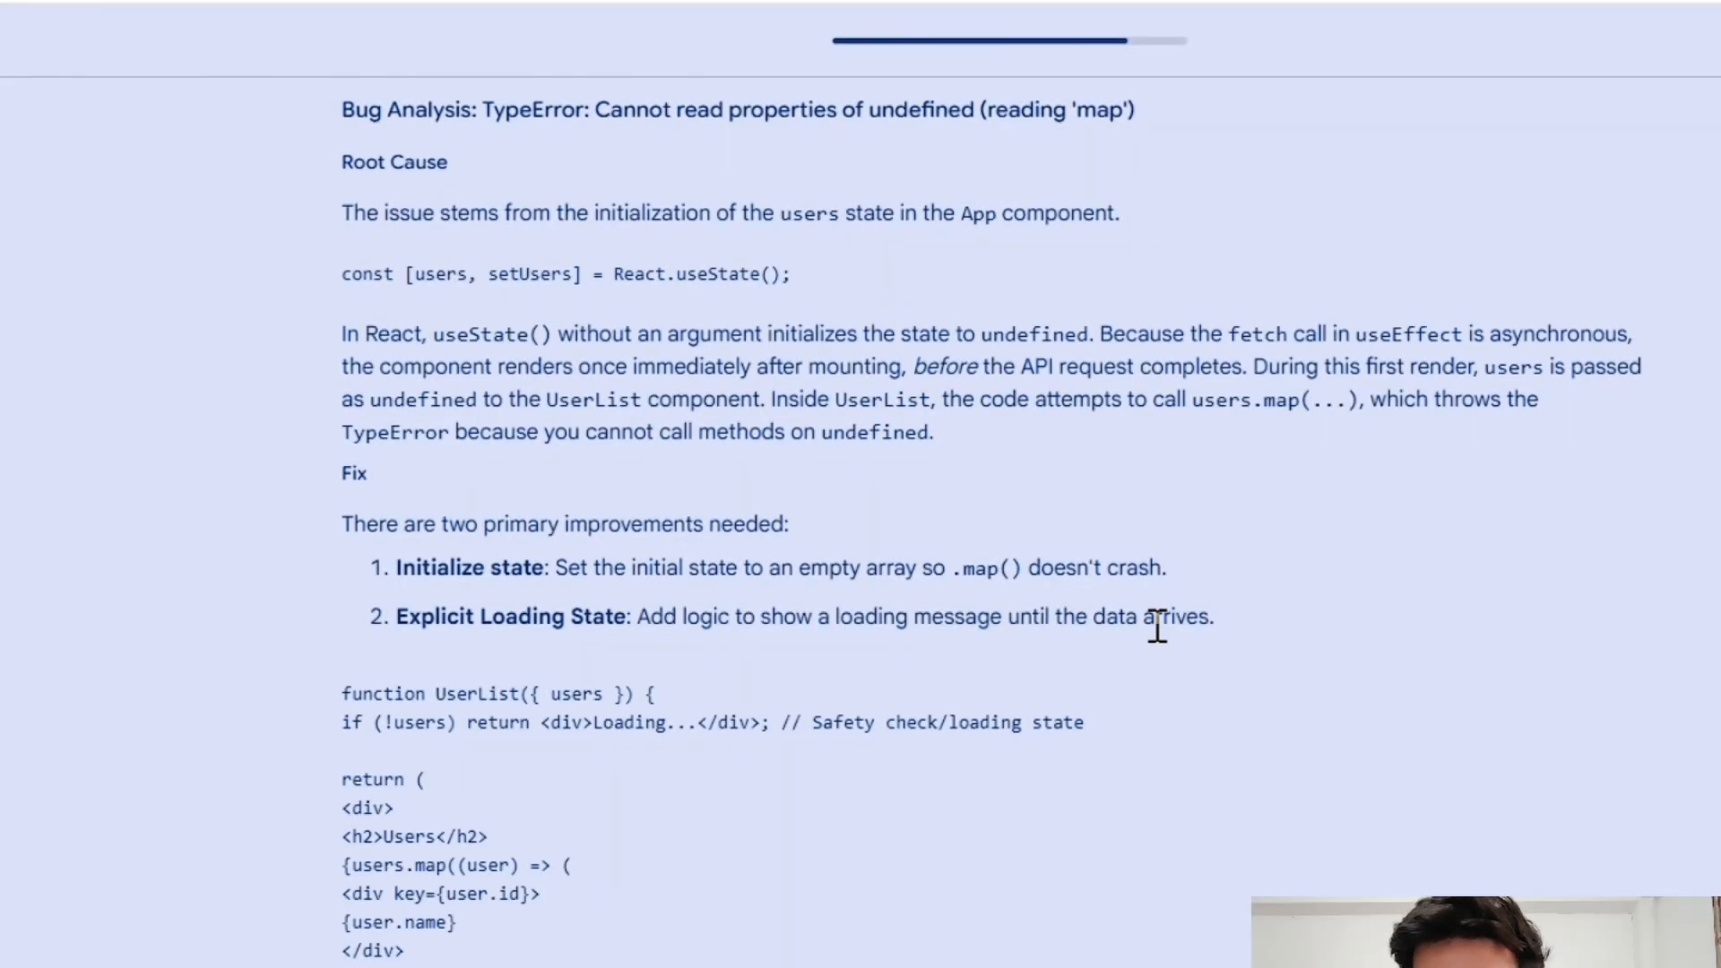
{"action": "scroll", "coordinate": [1157, 626], "scroll_direction": "down", "scroll_amount": 6}
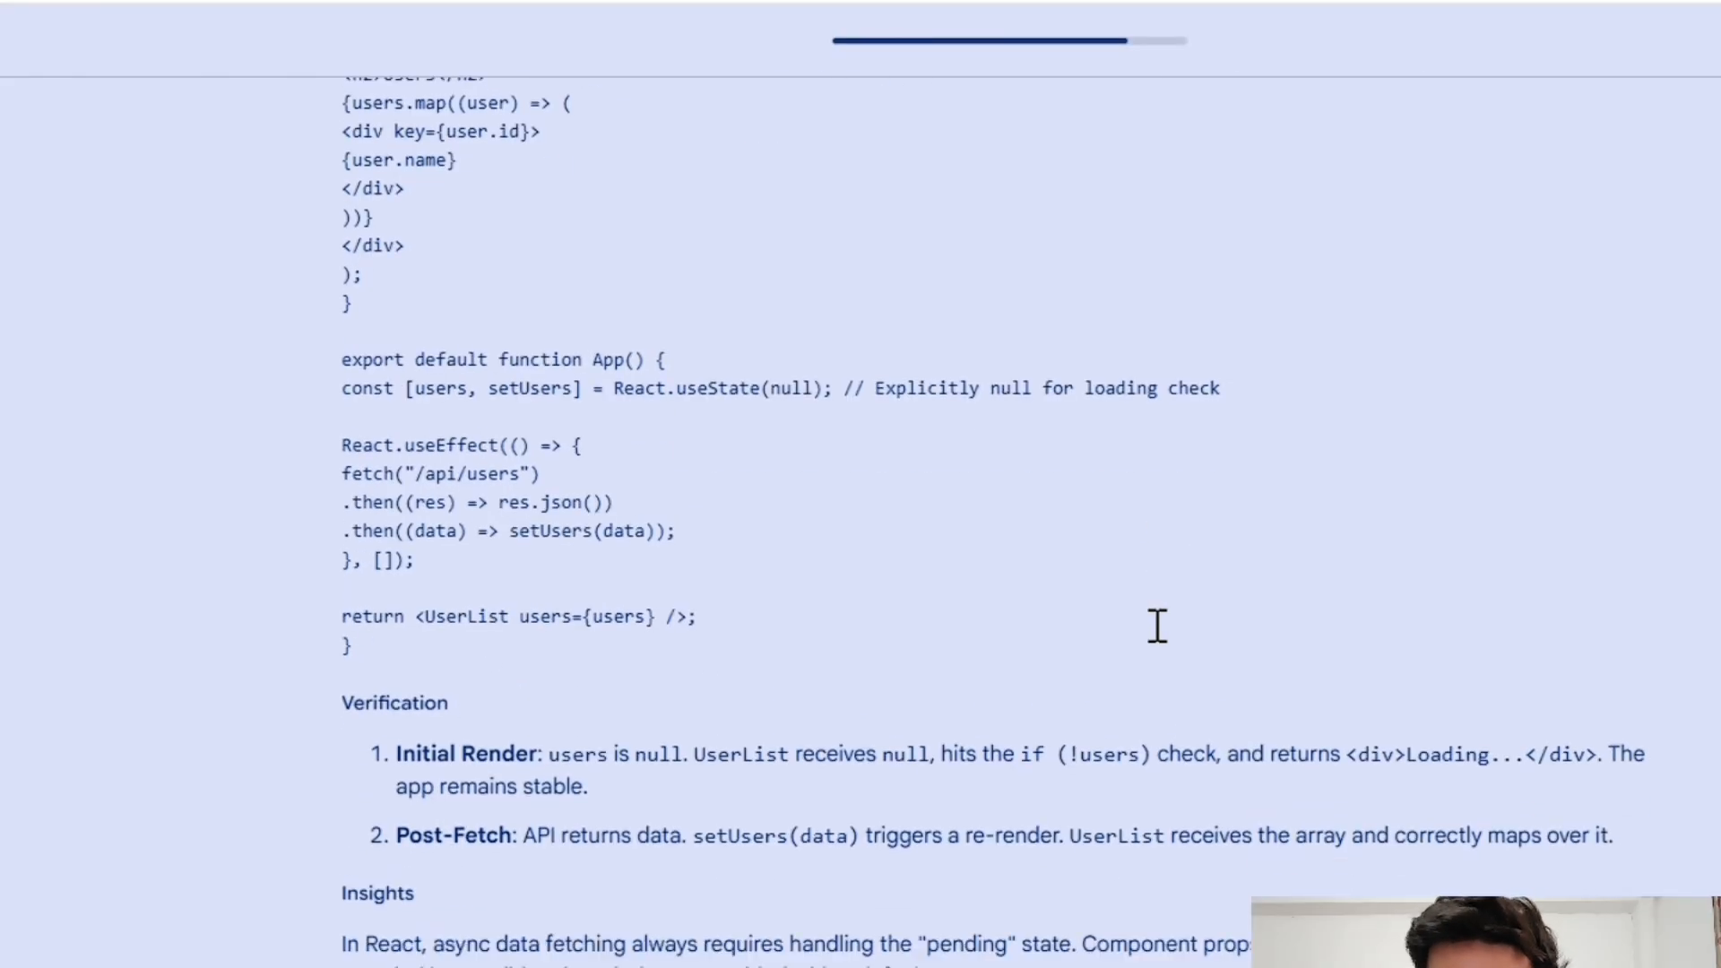
{"action": "scroll", "coordinate": [1158, 627], "scroll_direction": "up", "scroll_amount": 6}
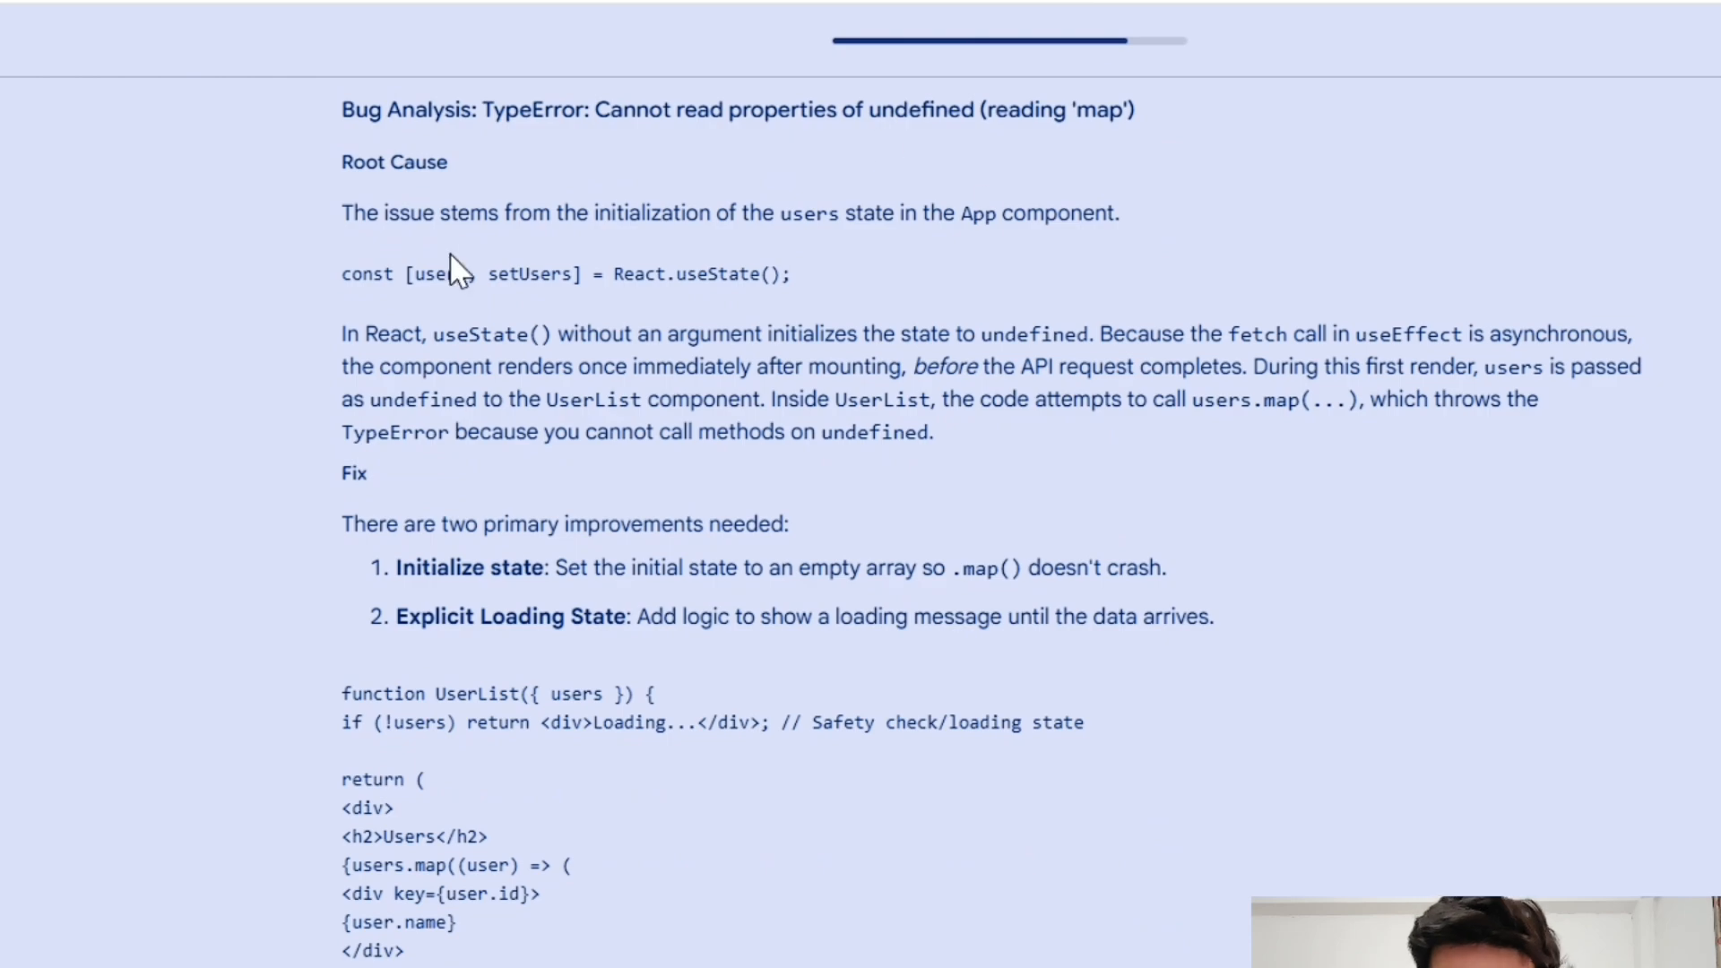
{"action": "scroll", "coordinate": [493, 418], "scroll_direction": "down", "scroll_amount": 7}
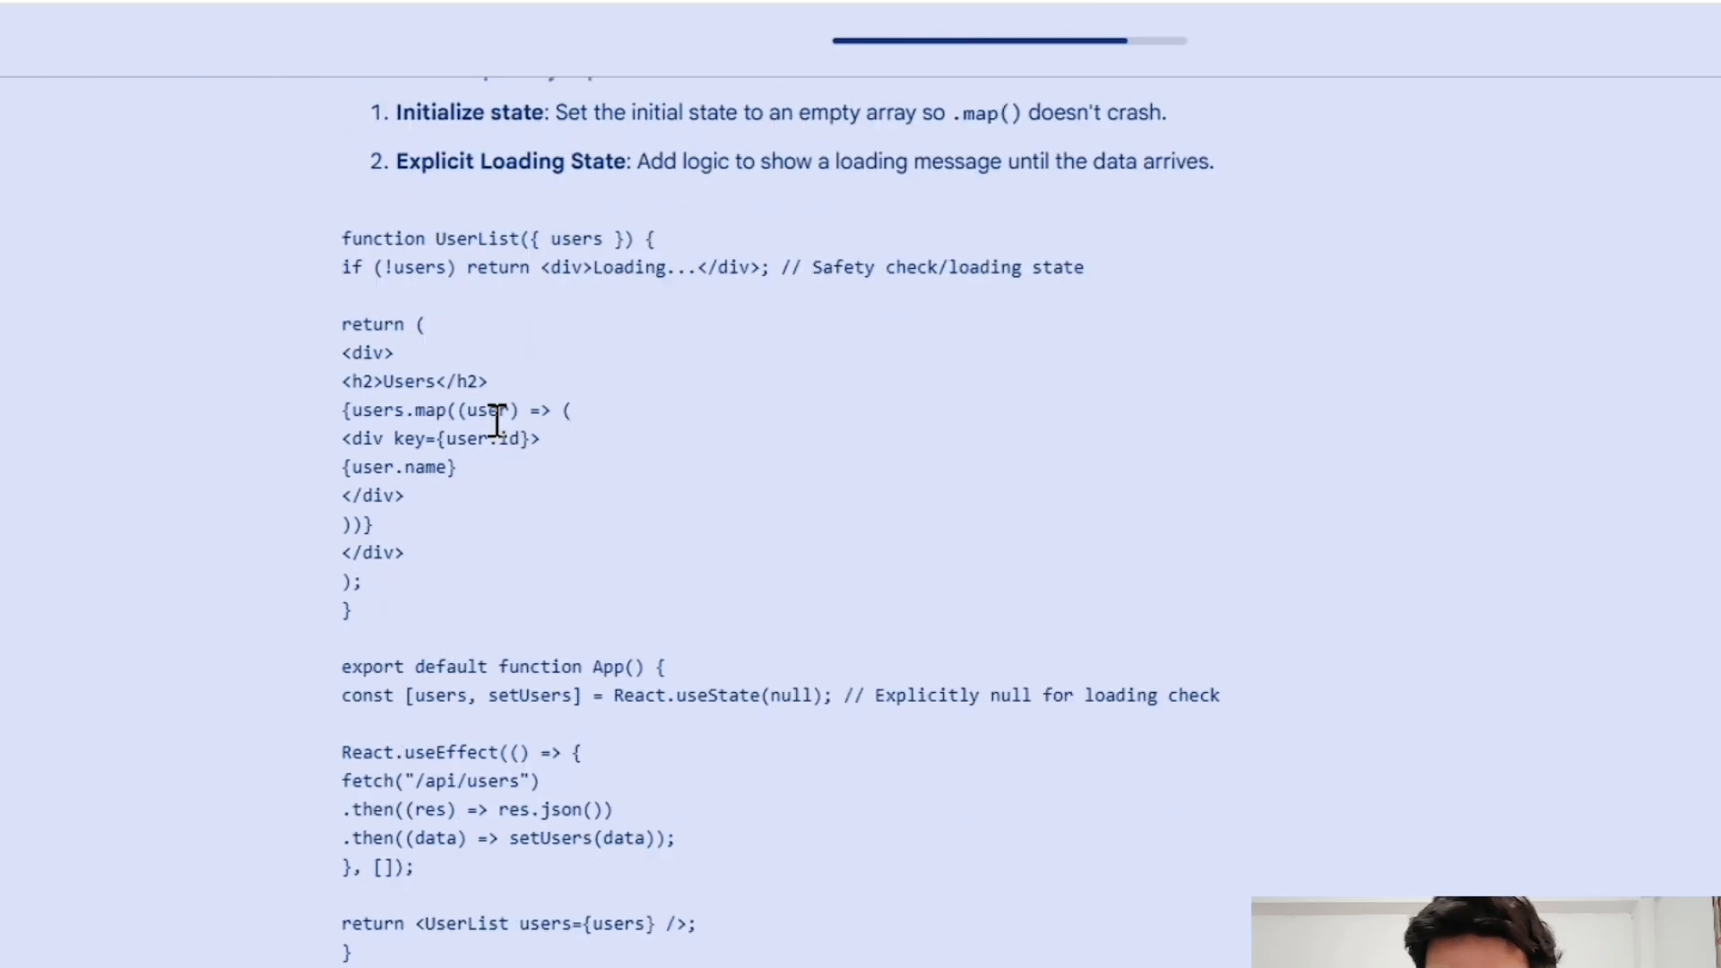
{"action": "scroll", "coordinate": [493, 418], "scroll_direction": "up", "scroll_amount": 2}
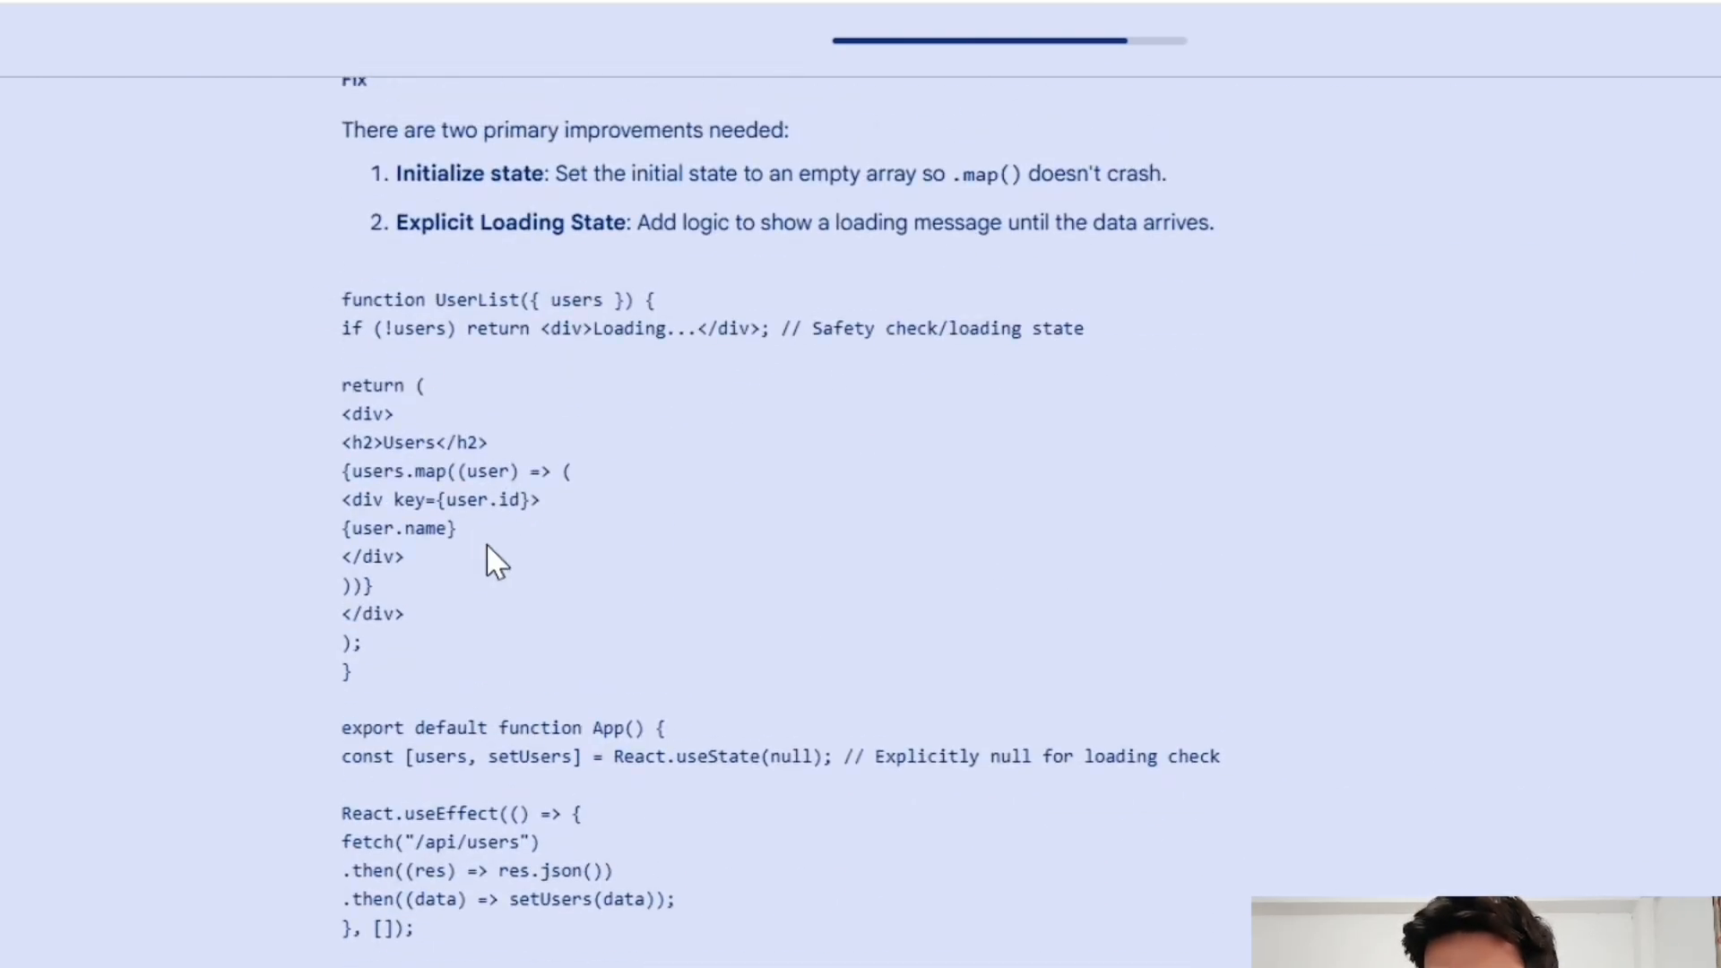
{"action": "scroll", "coordinate": [487, 557], "scroll_direction": "down", "scroll_amount": 8}
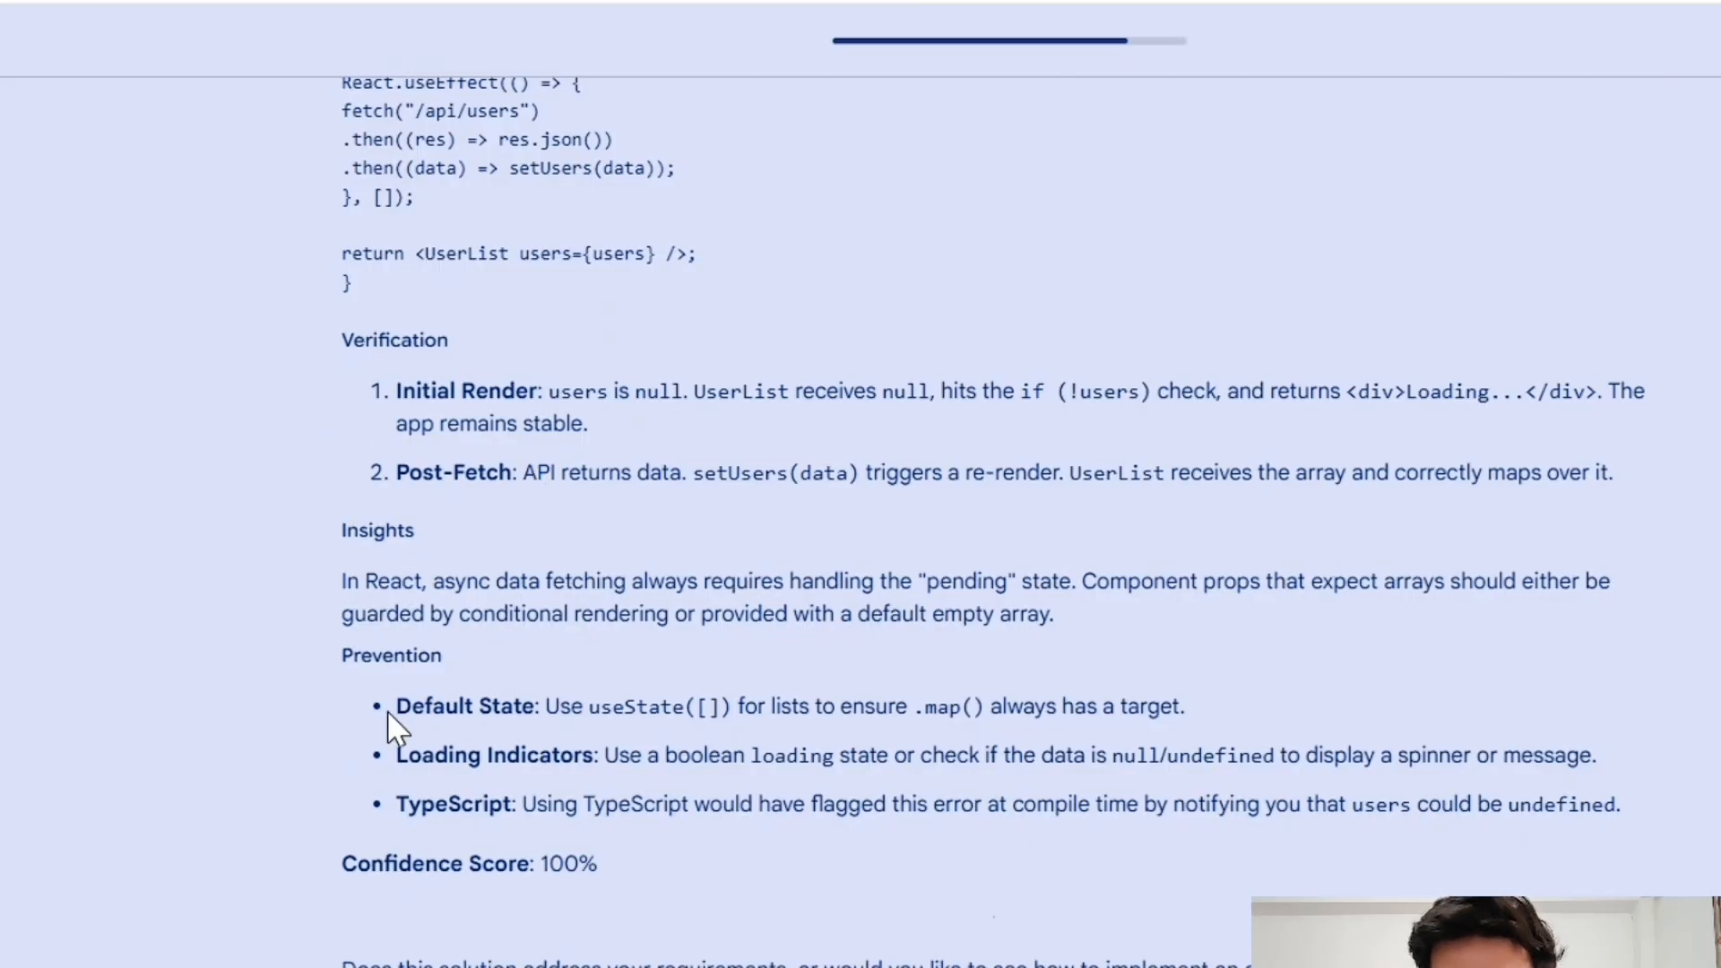
{"action": "left_click_drag", "start_coordinate": [390, 715], "coordinate": [1685, 863]}
Step: View the access options for sharing the Bug Detective app and close the sharing settings without changing them
{"action": "left_click", "coordinate": [1686, 862]}
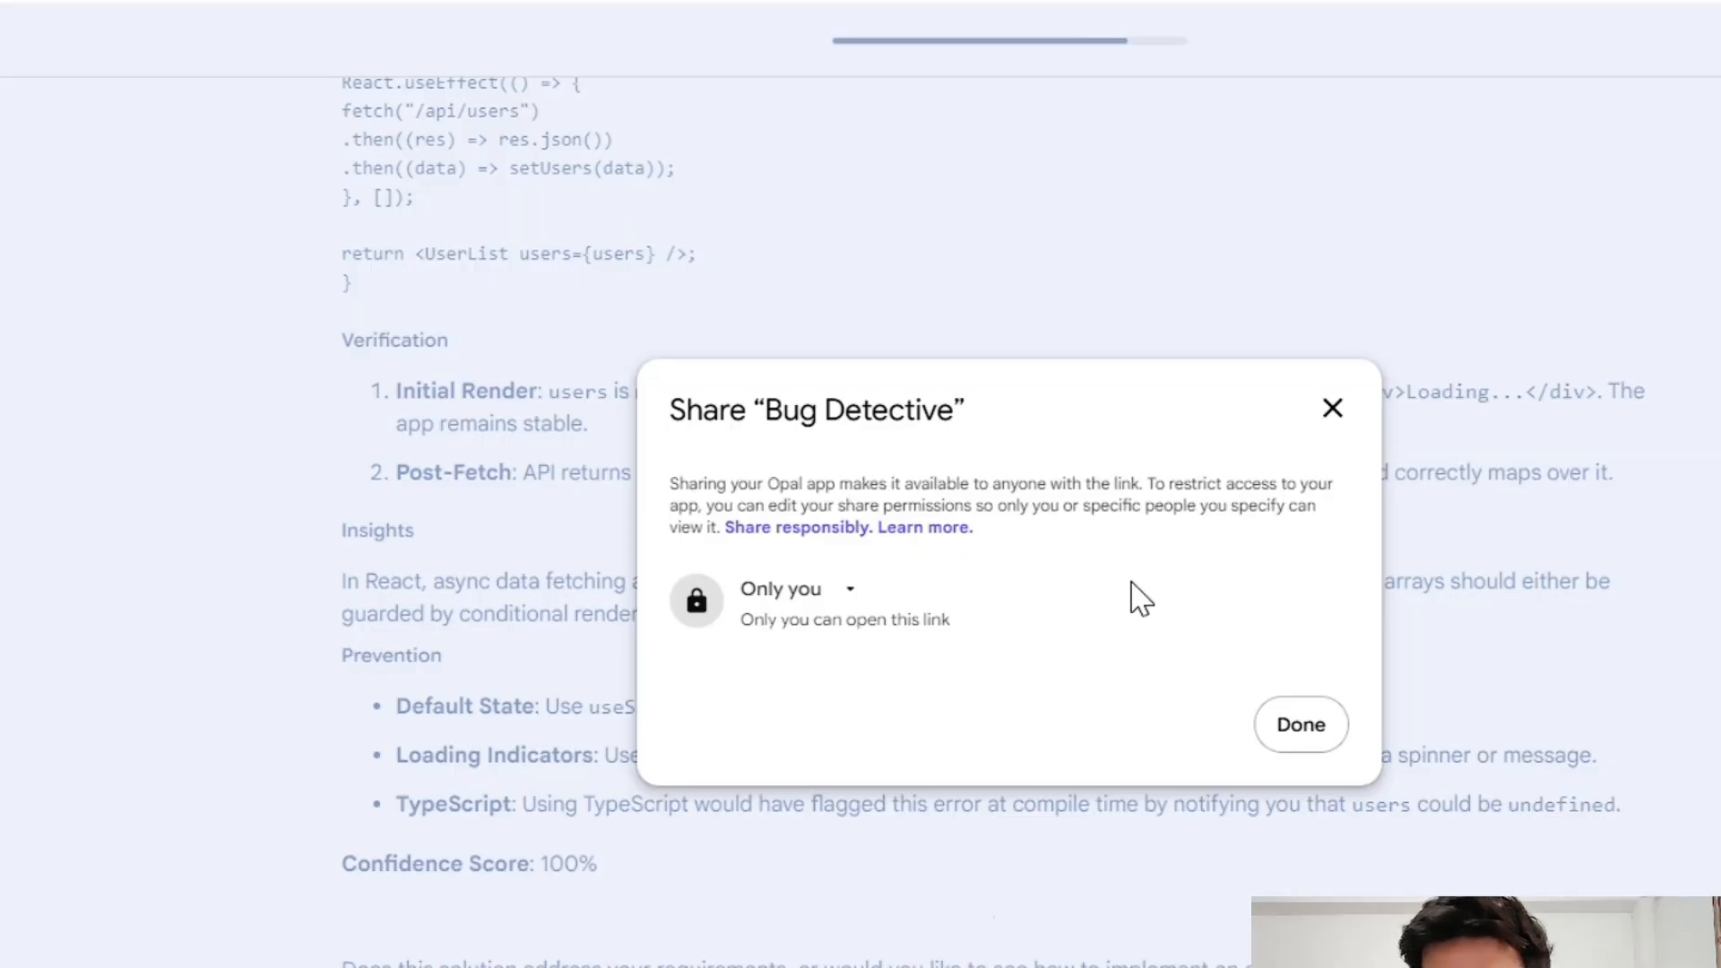
{"action": "left_click", "coordinate": [857, 591]}
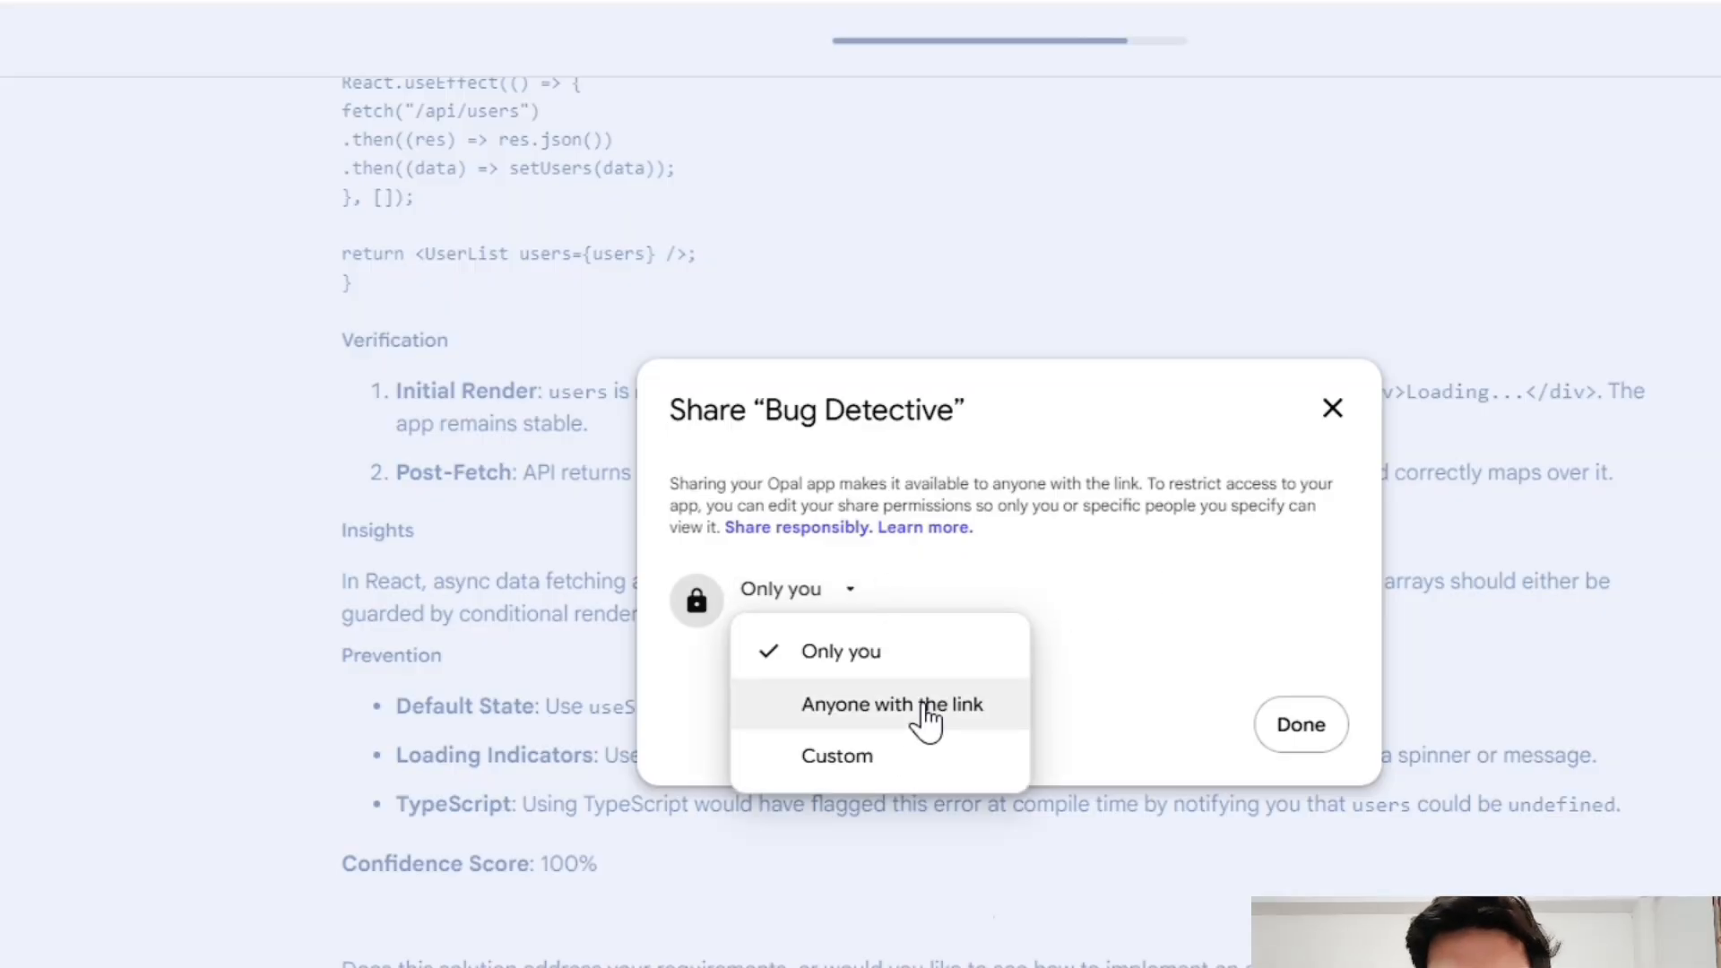
{"action": "left_click", "coordinate": [1184, 583]}
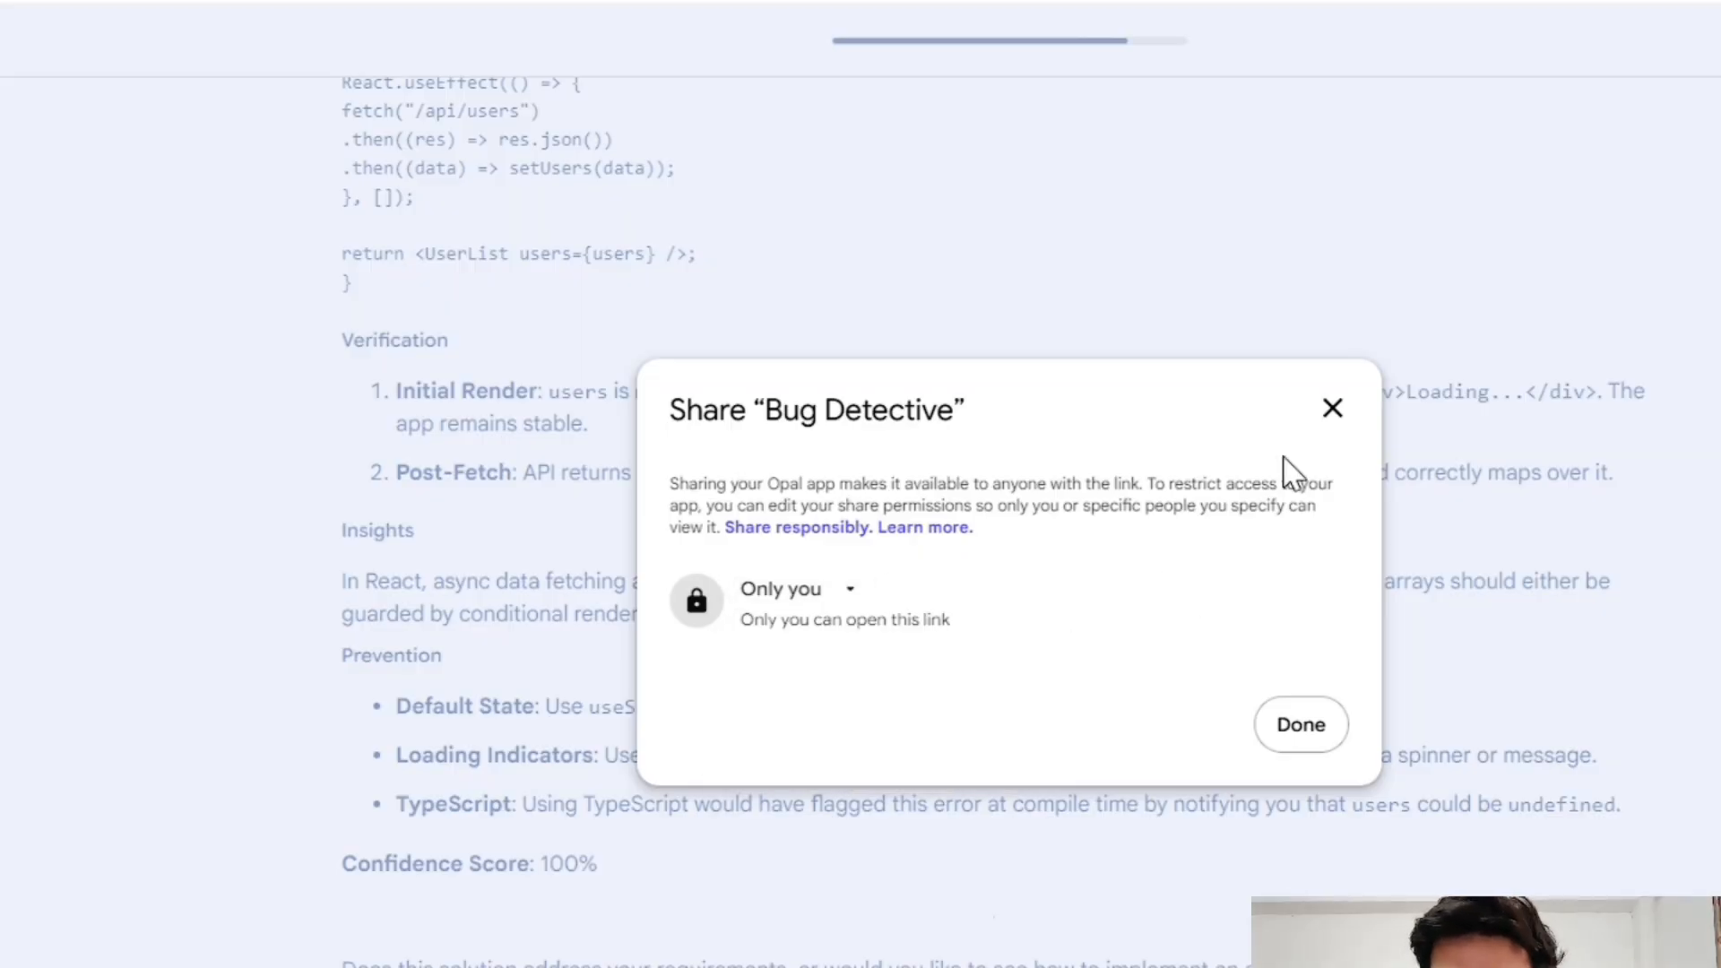
{"action": "left_click", "coordinate": [1332, 409]}
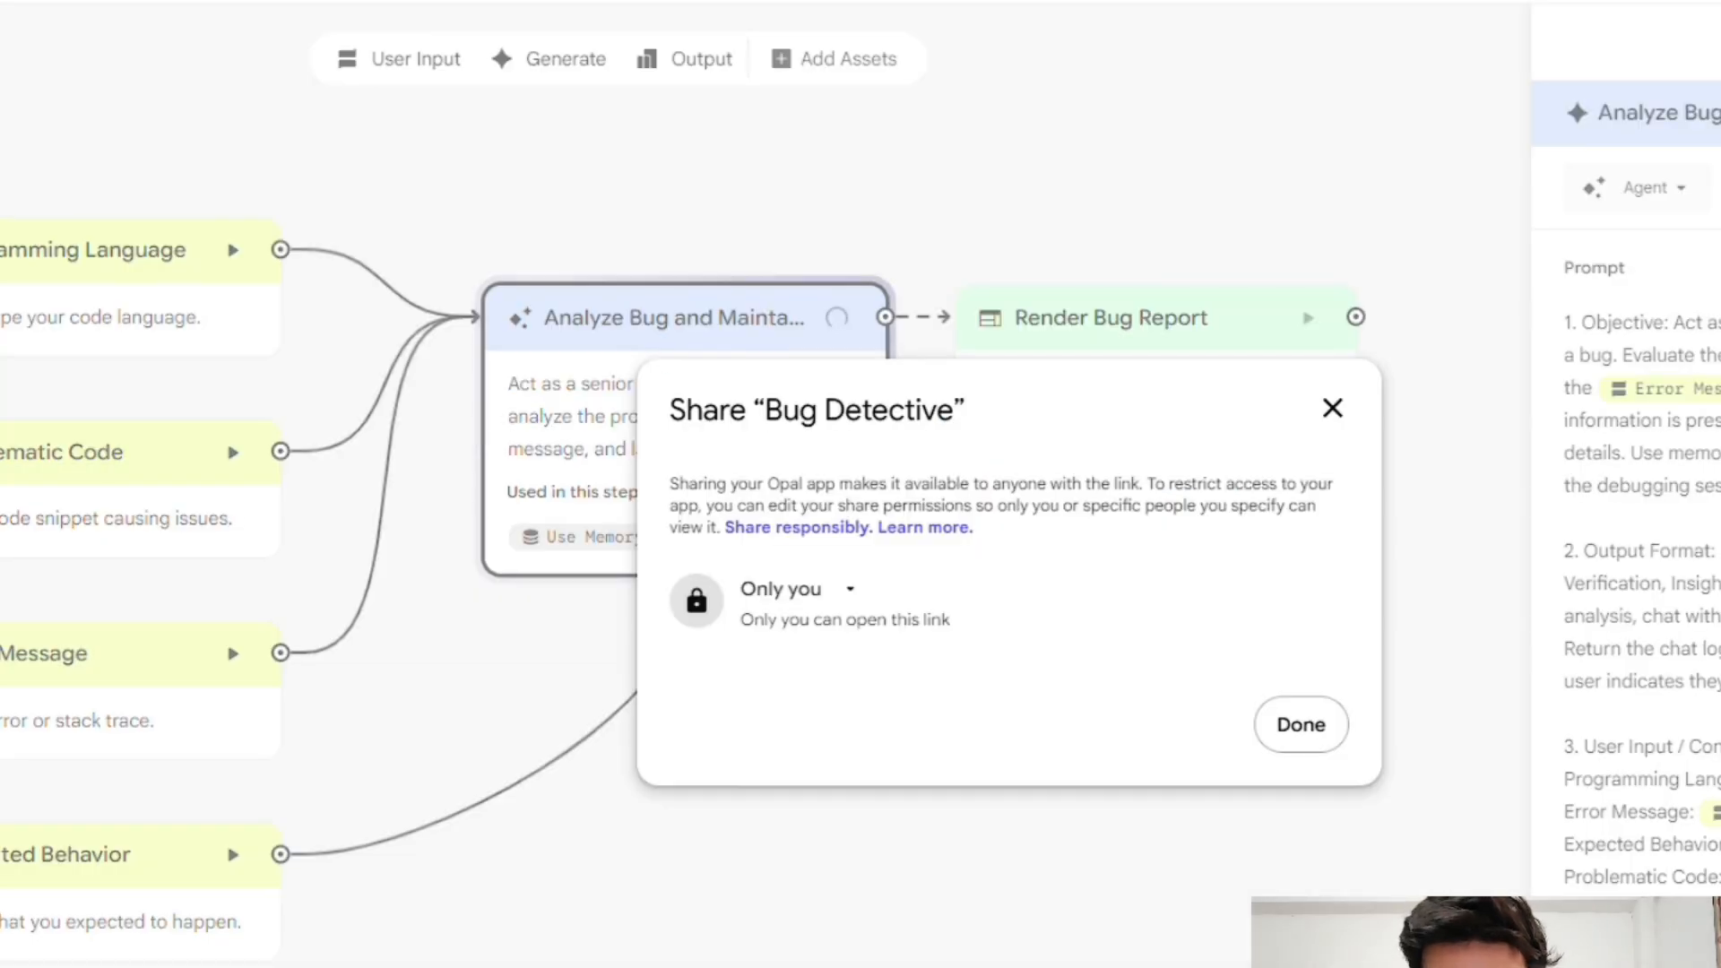
Step: Set the Bug Detective app's sharing access to "Anyone with the link"
{"action": "left_click_drag", "start_coordinate": [867, 613], "coordinate": [843, 589]}
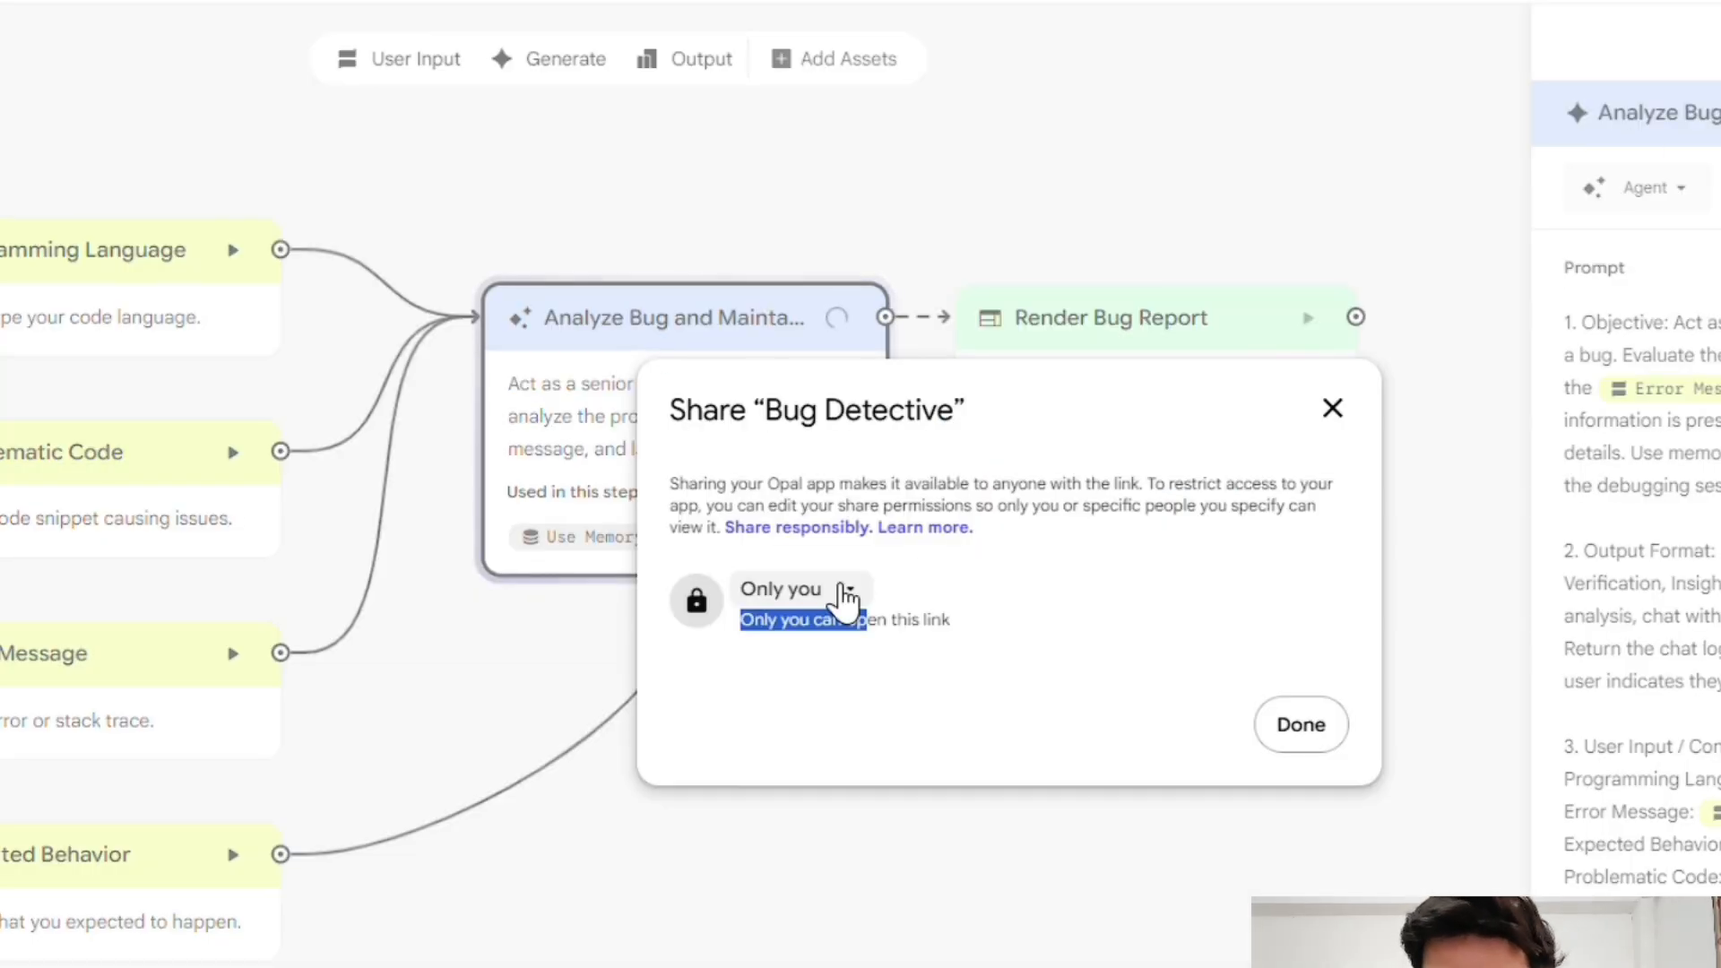
{"action": "left_click", "coordinate": [845, 590]}
{"action": "left_click", "coordinate": [892, 715]}
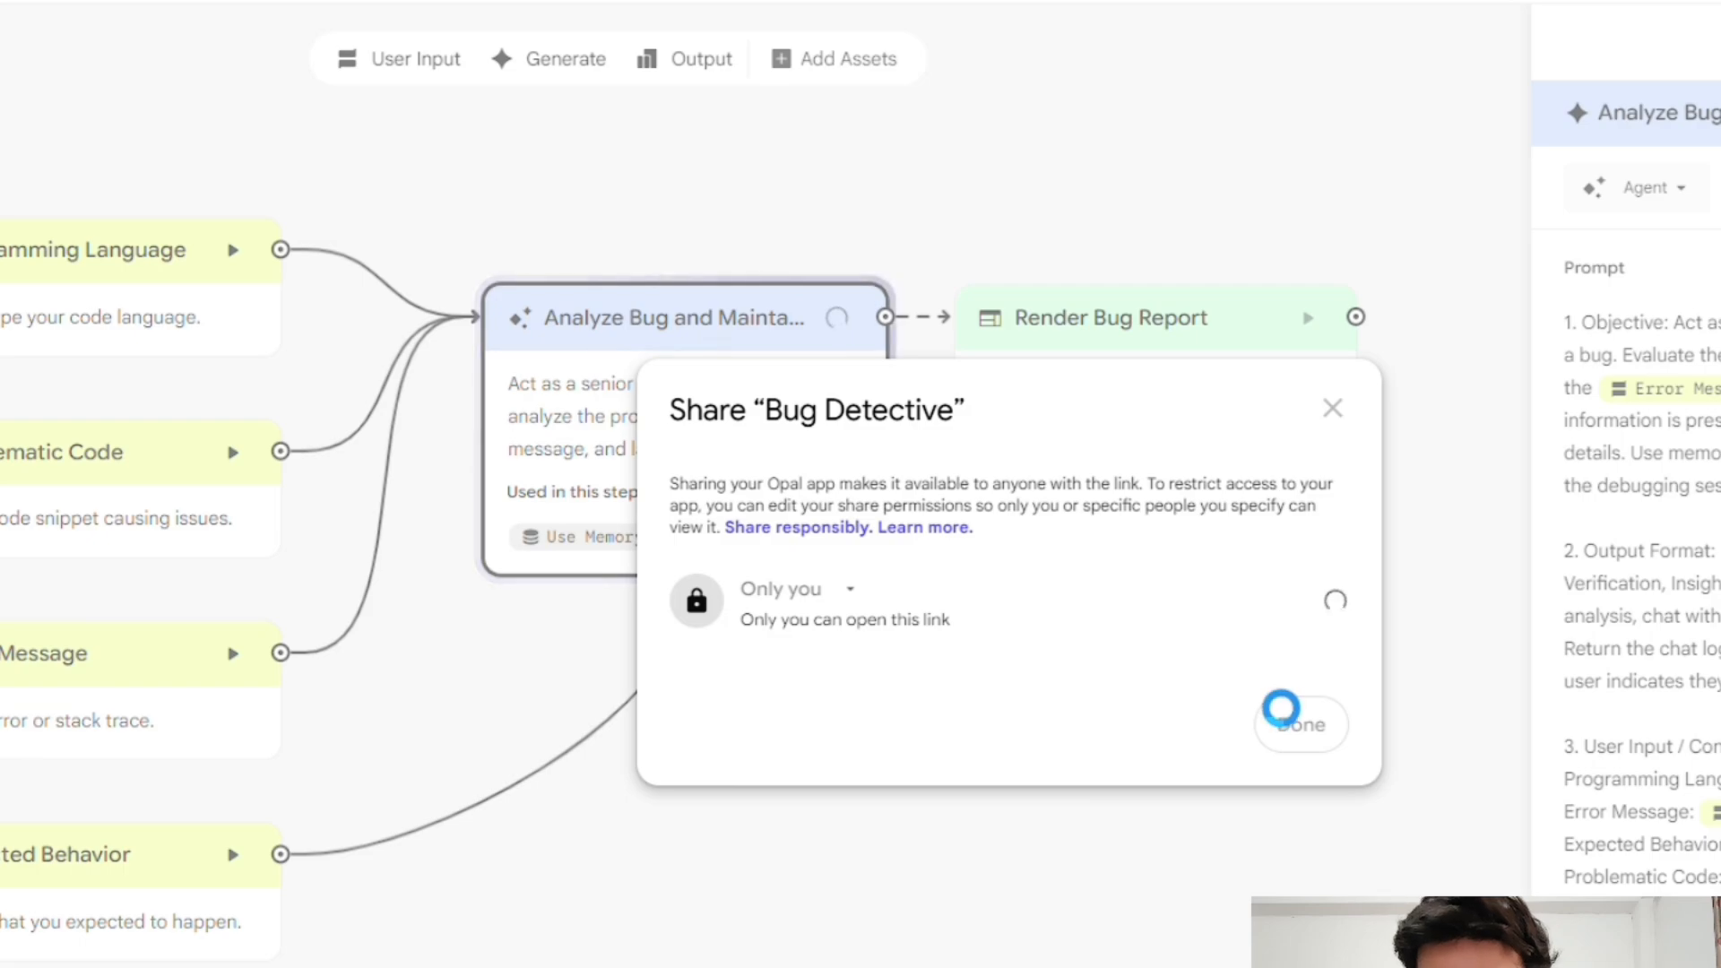